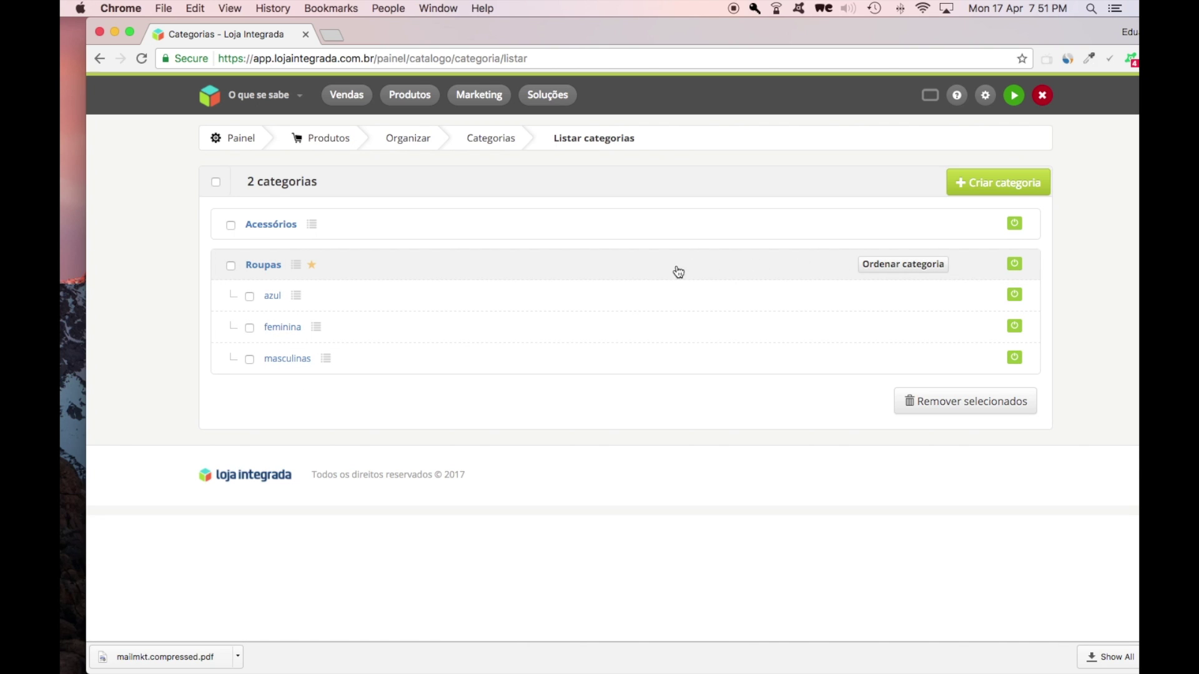
Step: Enter category reordering, try moving Roupas, and save the order unchanged
click(916, 264)
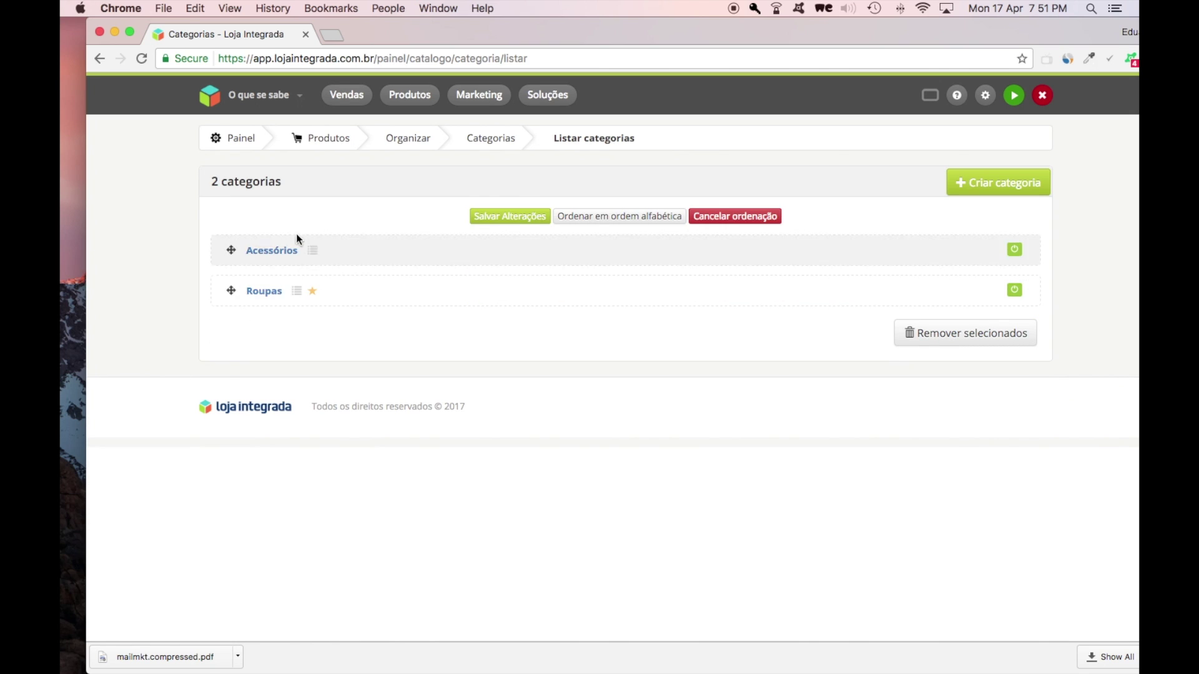
drag(316, 301, 319, 290)
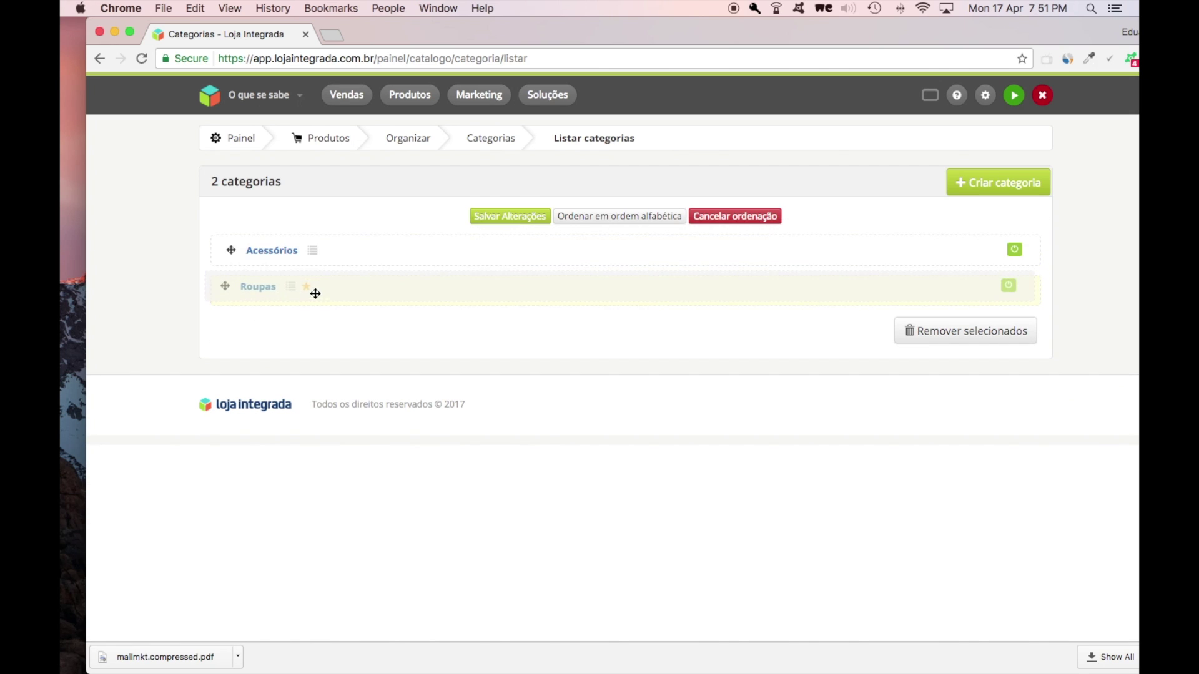
click(509, 216)
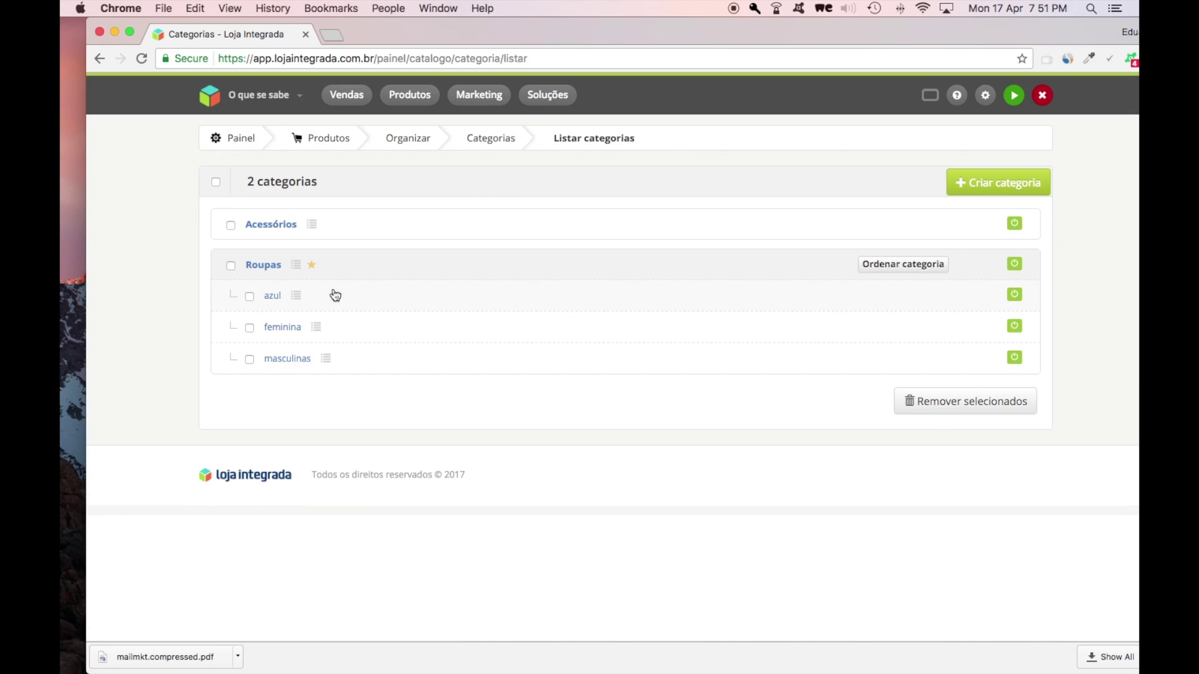
Step: Leave only the feminina subcategory under Roupas ticked for deletion
click(249, 296)
click(250, 358)
click(249, 327)
click(249, 296)
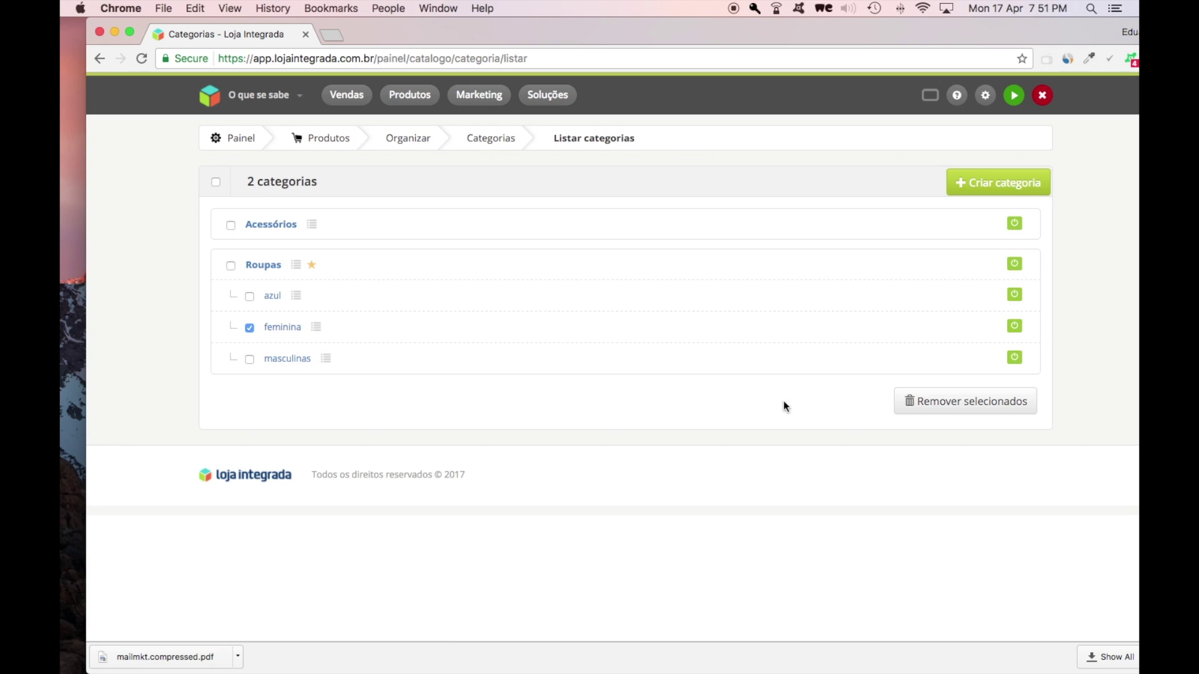
Step: Remove the selected feminina subcategory, confirm with Remover categoria, then hide the browser
click(970, 409)
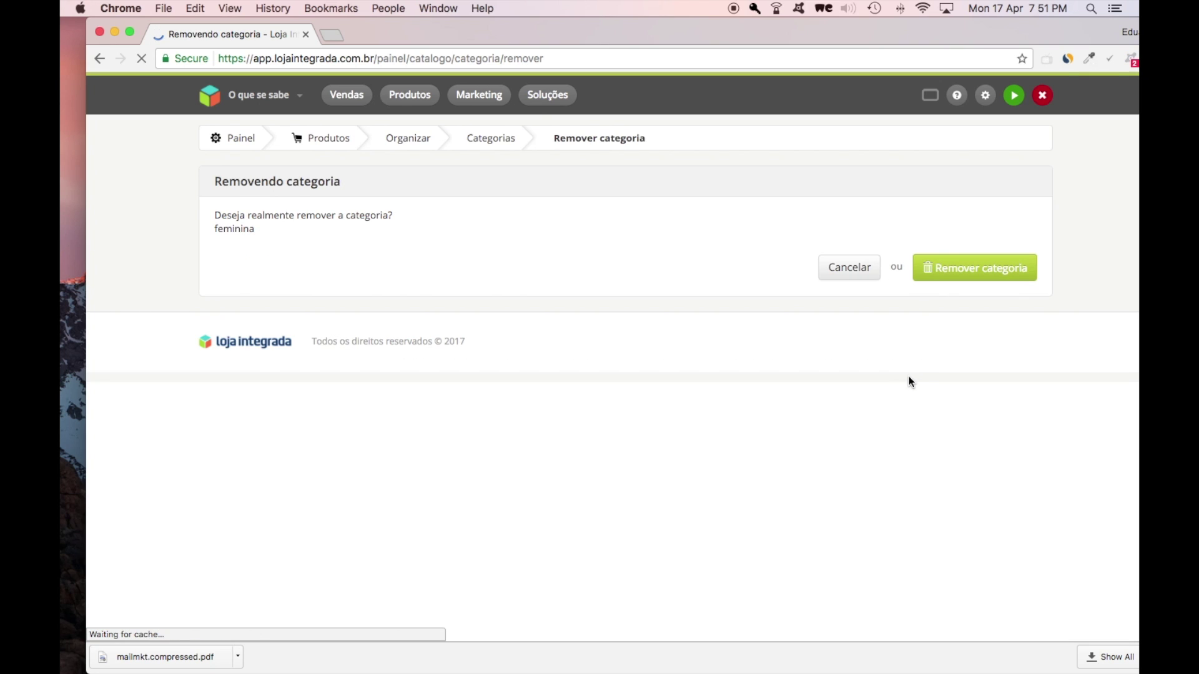
drag(215, 213, 421, 226)
drag(275, 215, 392, 215)
click(962, 270)
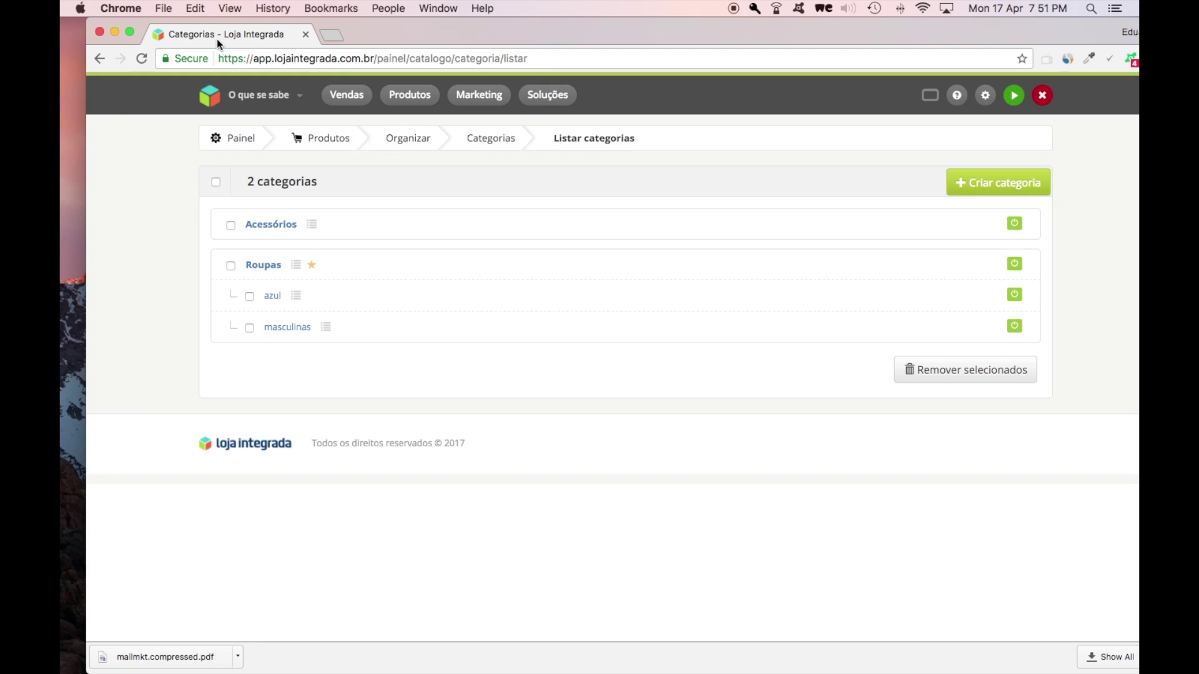
key(super+h)
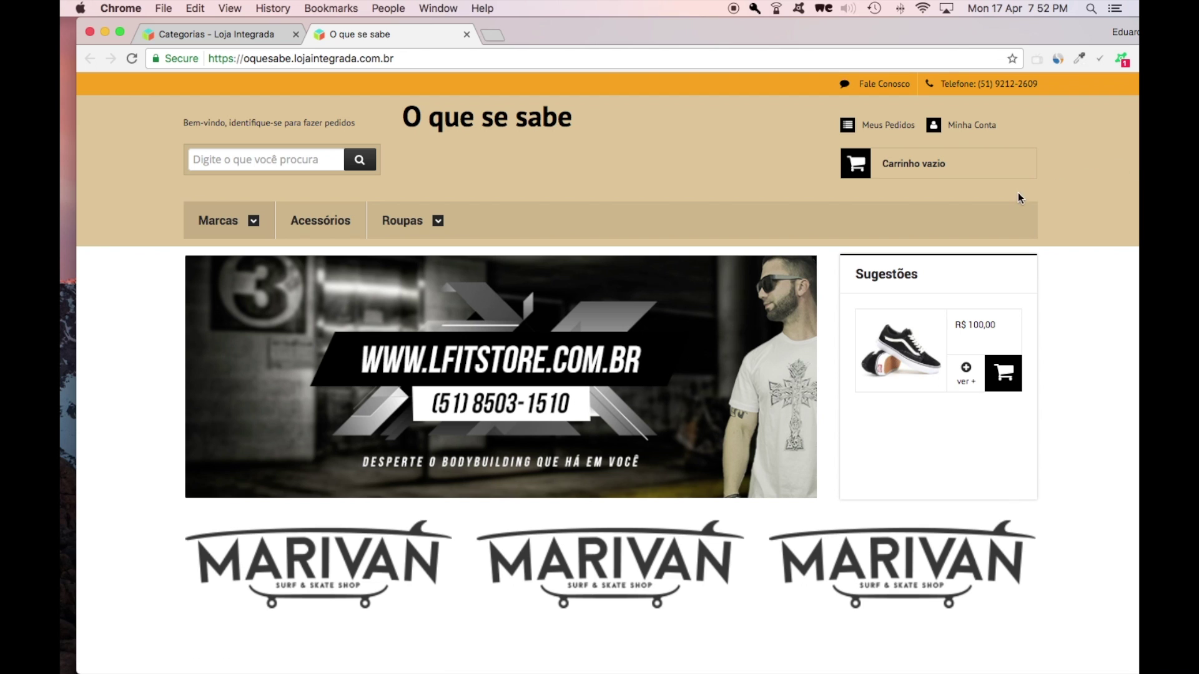
Step: Scroll the storefront to the Mais Vendidos products and choose Inspect from the page's context menu
scroll(1030, 206, down, 10)
scroll(936, 218, up, 5)
scroll(781, 231, up, 2)
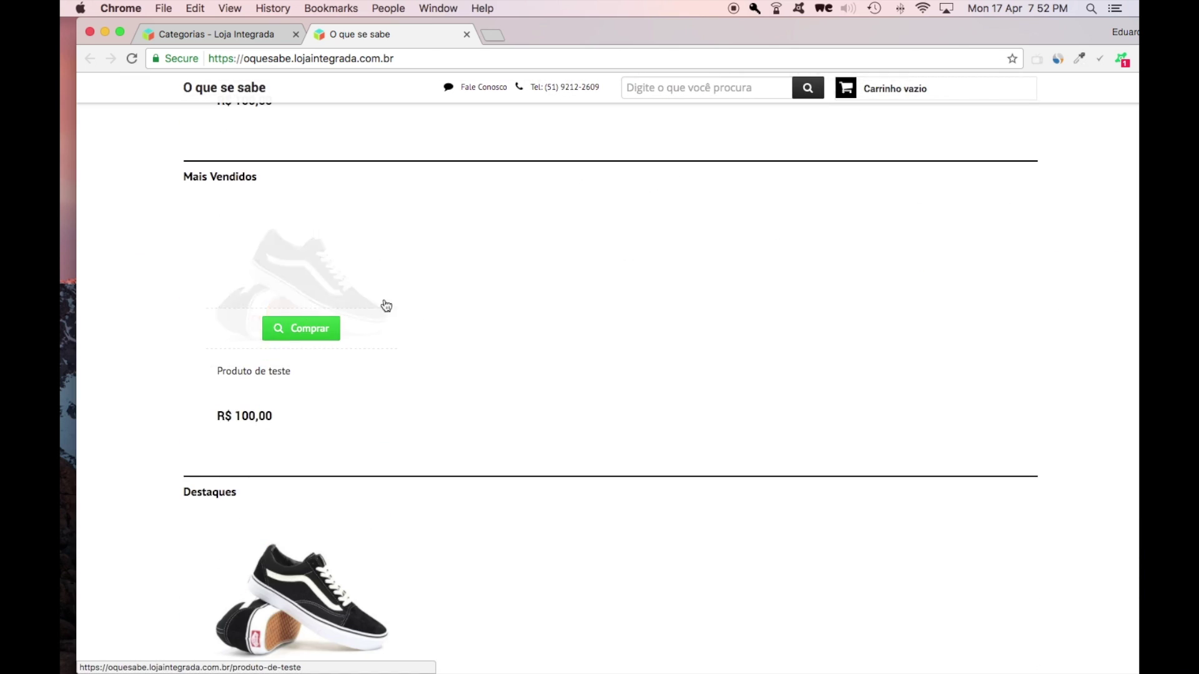
right_click(658, 307)
click(688, 447)
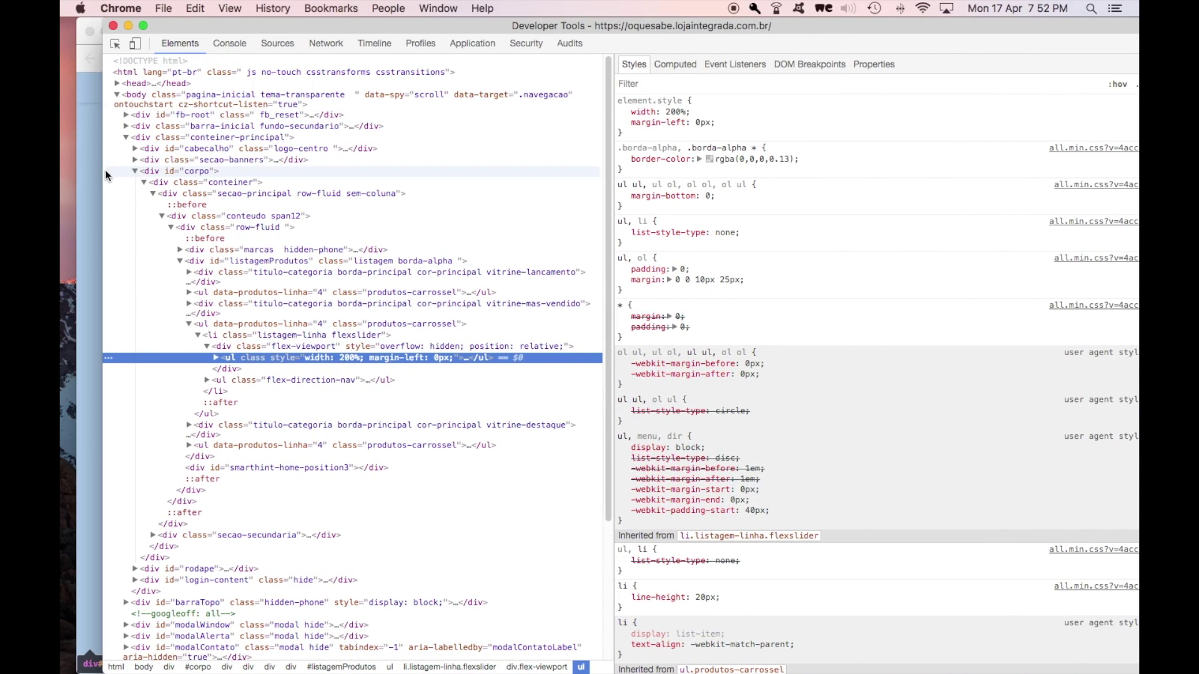
Step: Narrow and close the DevTools window, then reopen it with right-click Inspect on the storefront
drag(104, 329, 368, 329)
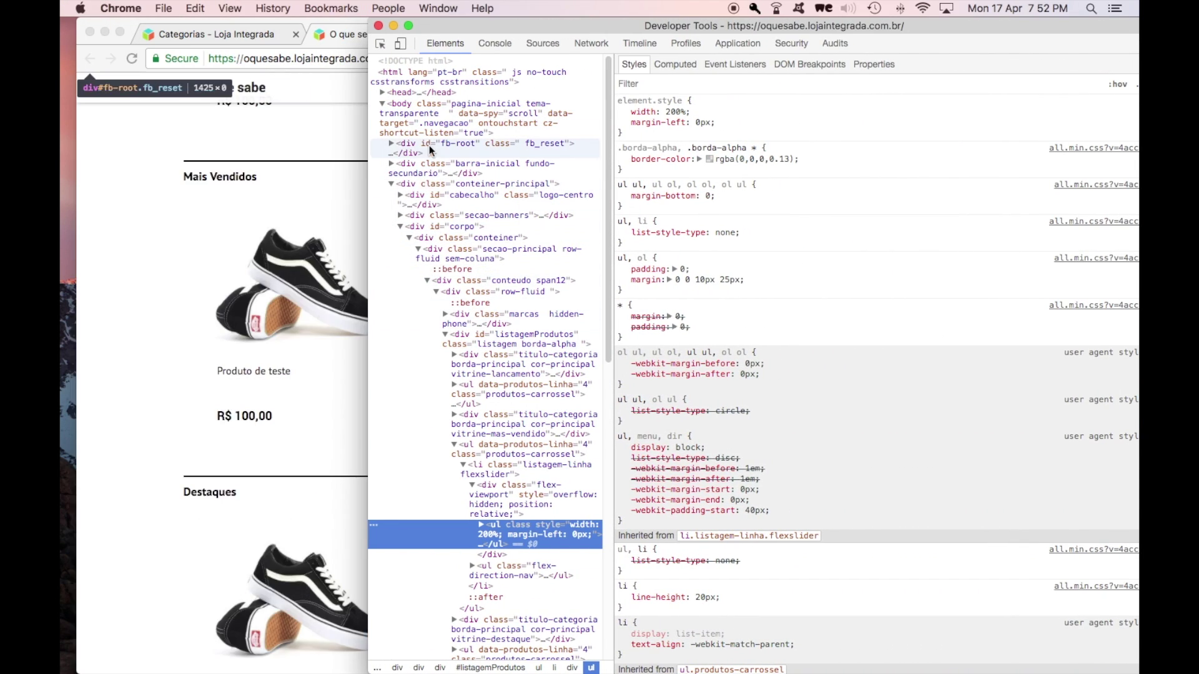
click(377, 26)
right_click(652, 360)
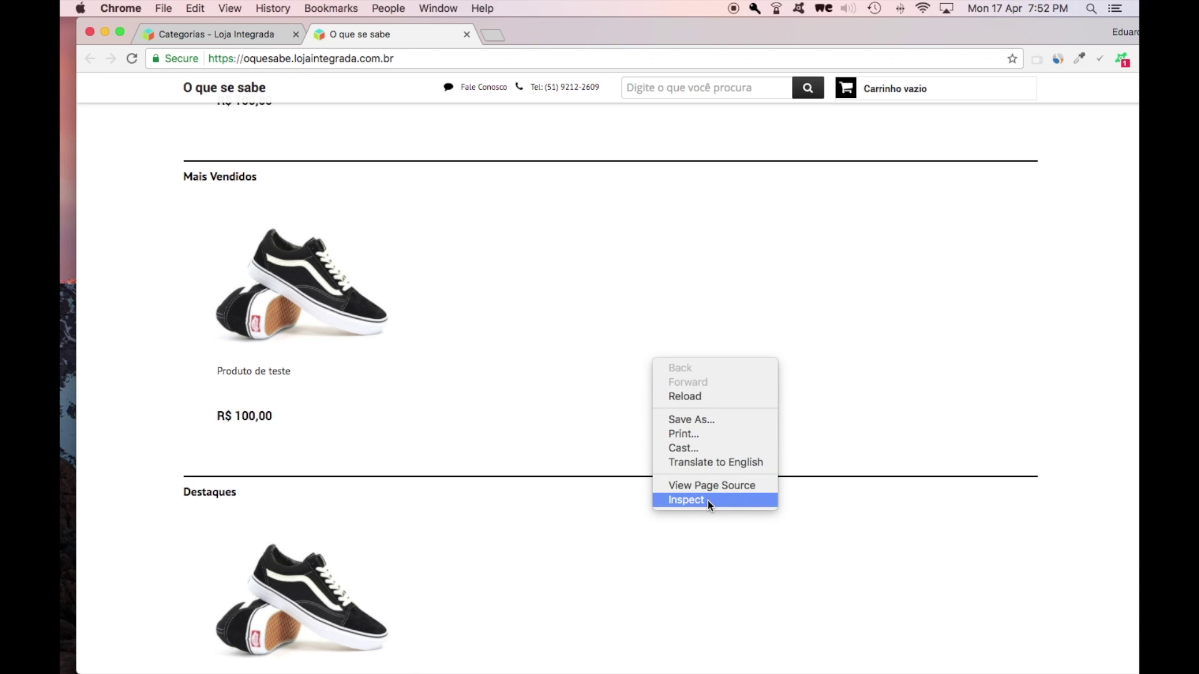
click(755, 294)
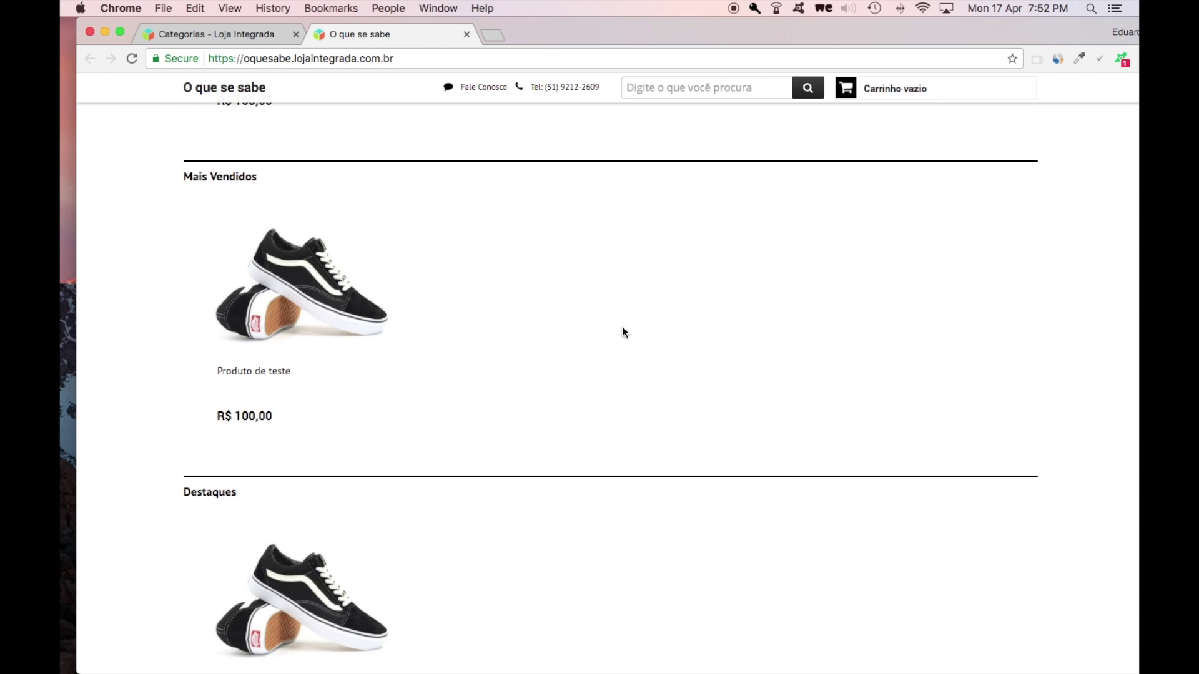
right_click(605, 236)
click(631, 380)
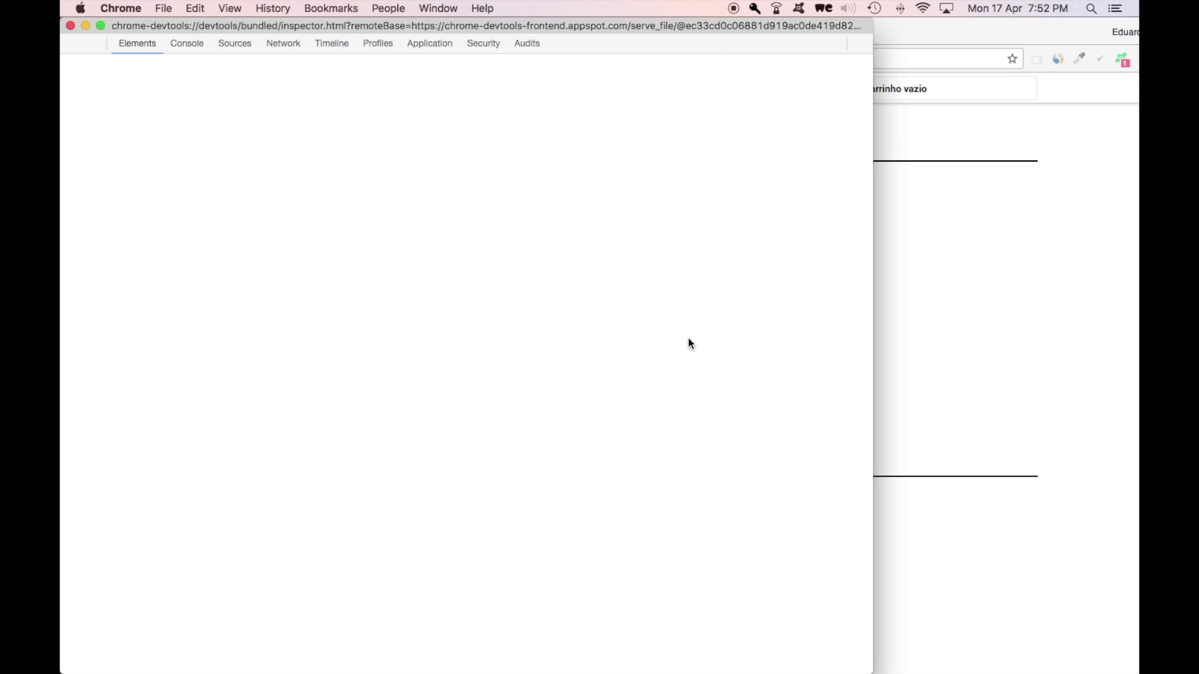
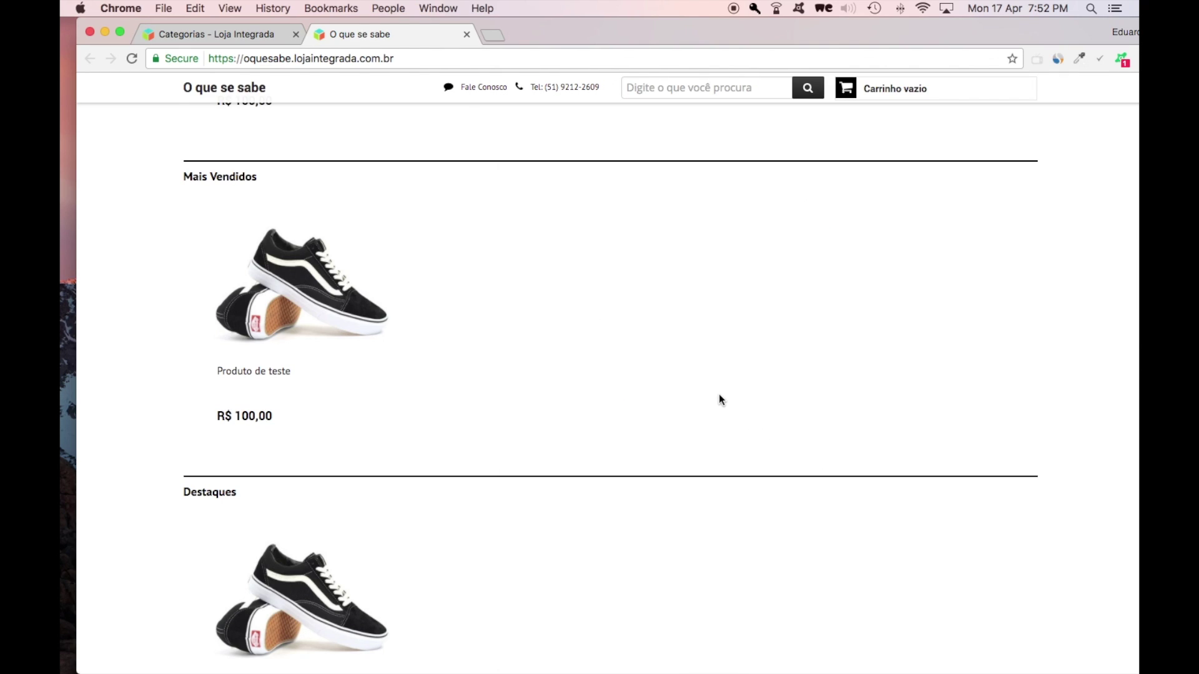
Step: Inspect the product carousel's row-fluid container in DevTools, then close it and minimize Chrome
right_click(628, 291)
click(655, 447)
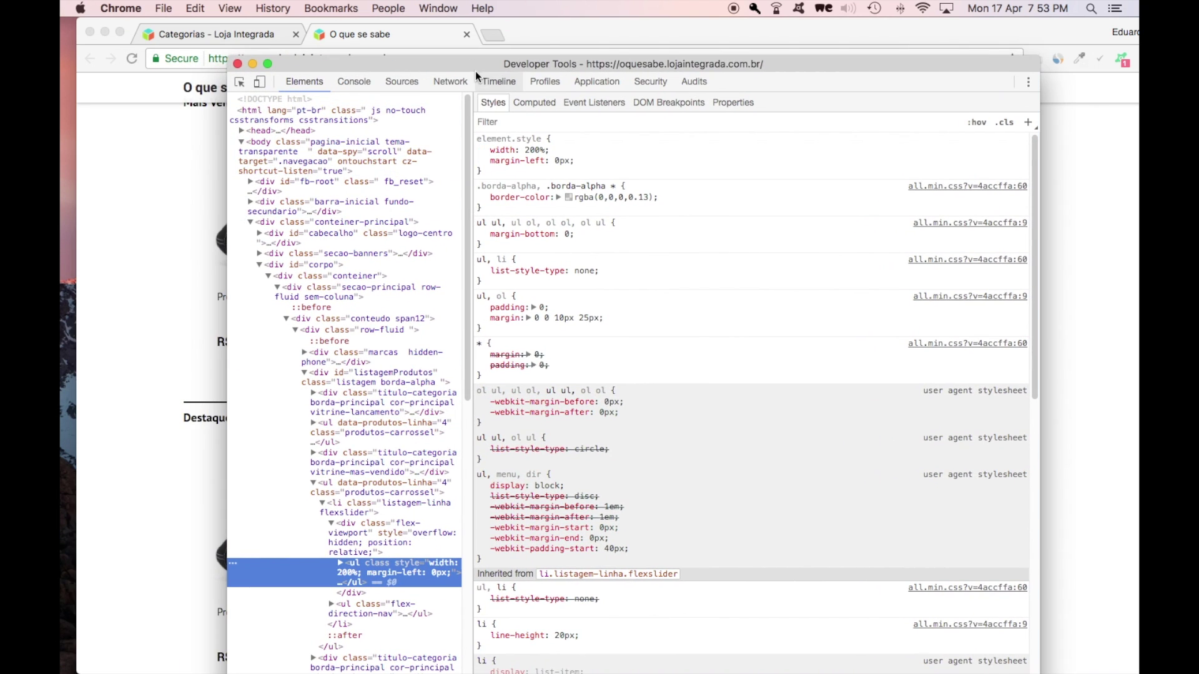
drag(475, 70, 504, 24)
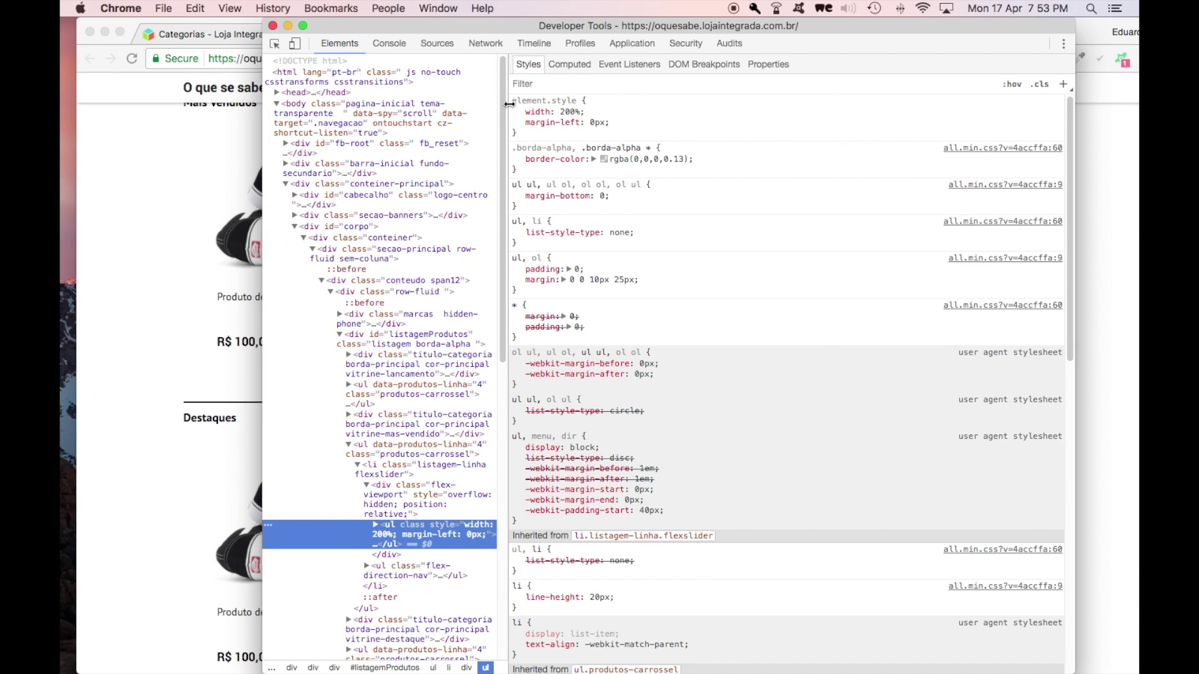
drag(504, 119, 756, 132)
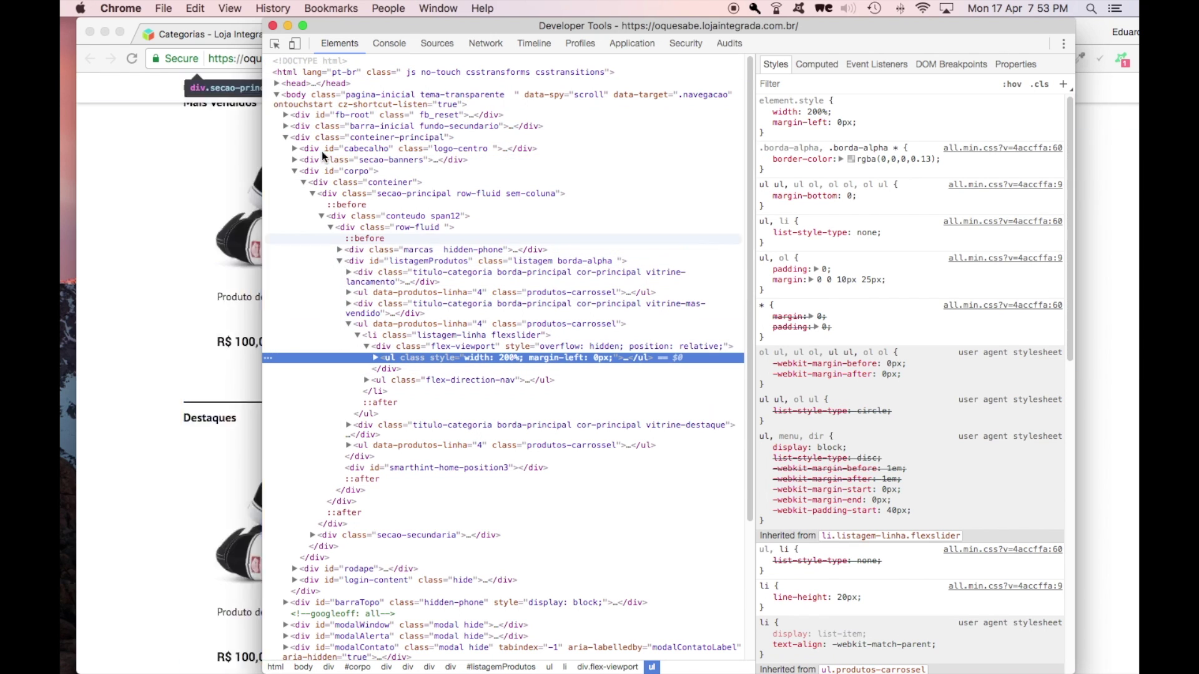
click(356, 229)
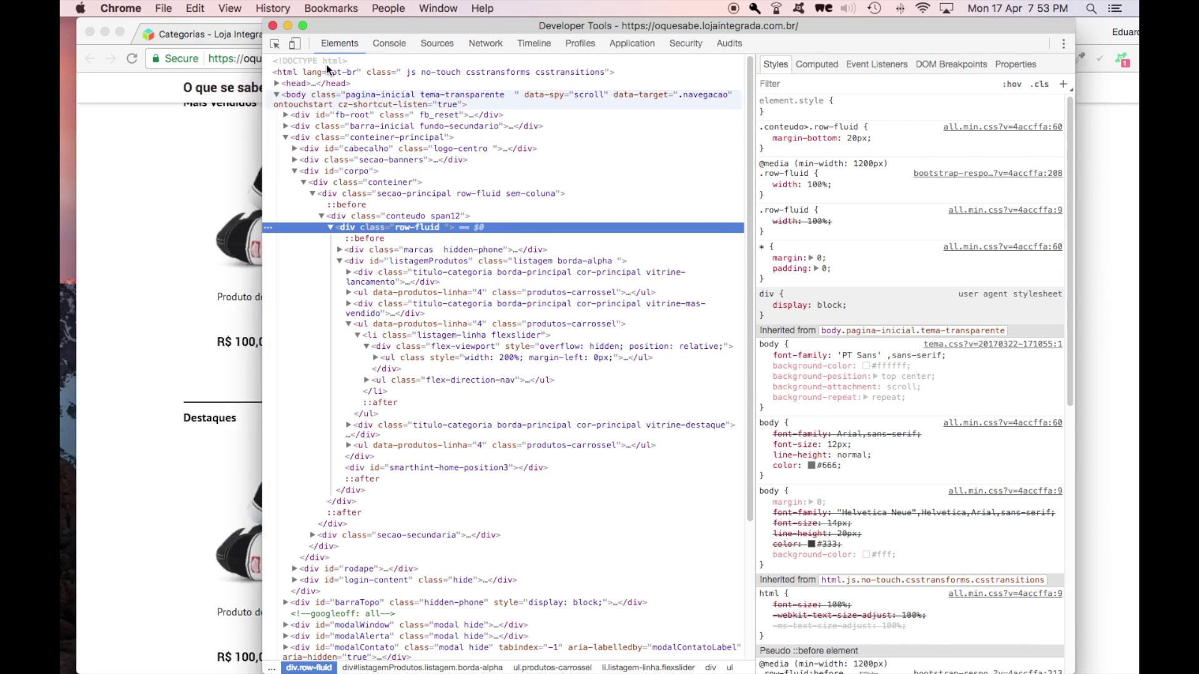
click(272, 27)
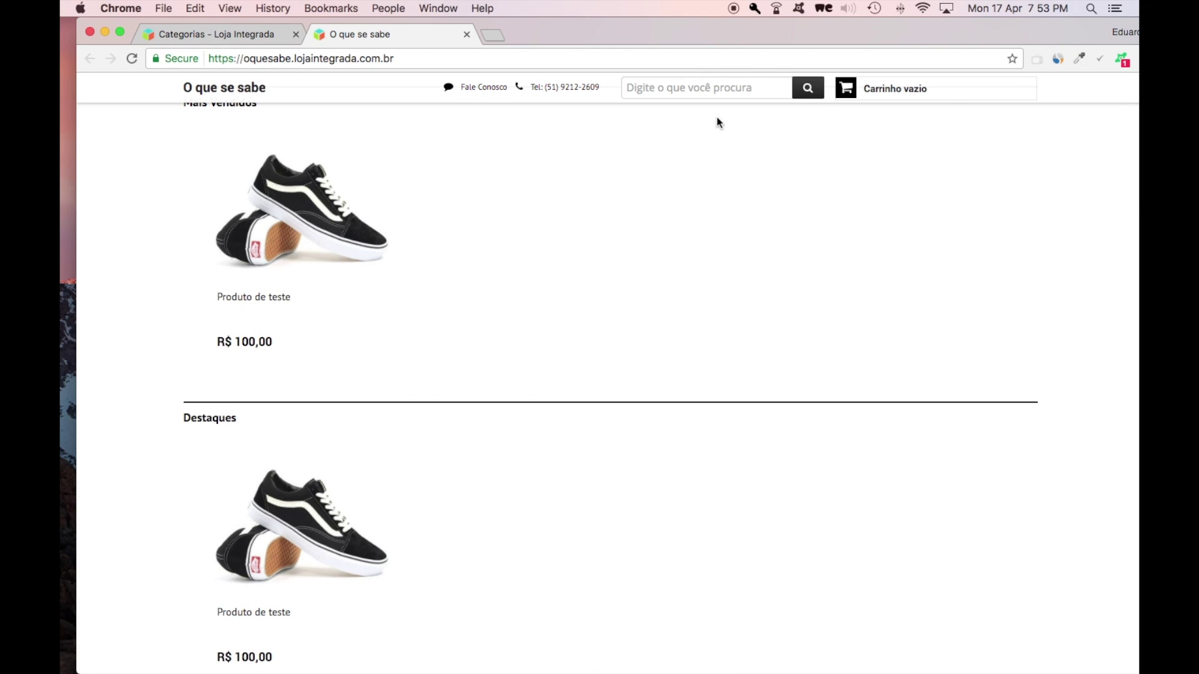
click(106, 31)
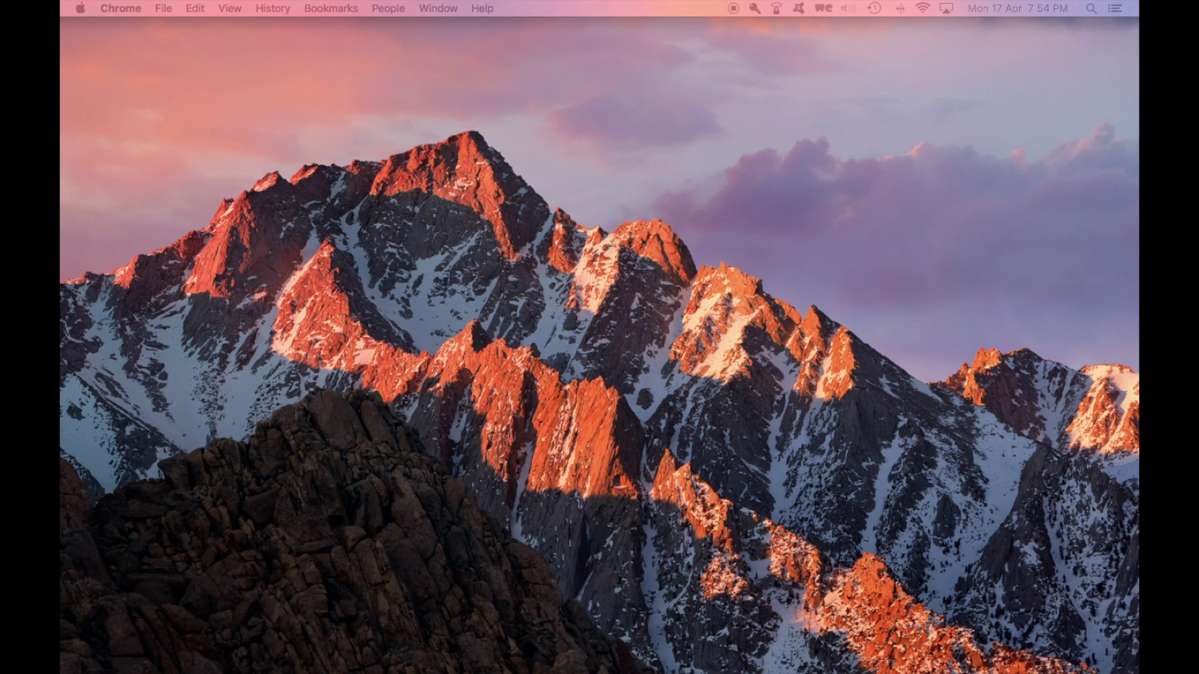
Step: Switch to Photoshop and create a new 1900 × 348 px, 144 ppi document
key(ctrl+Right)
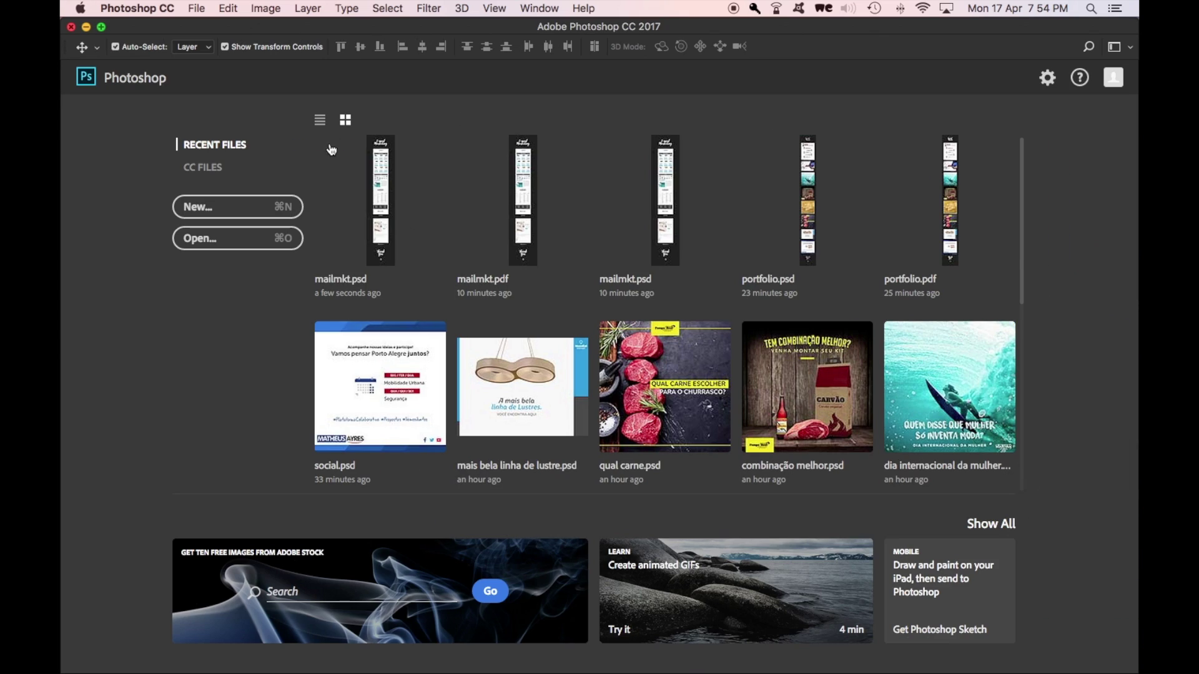
click(242, 207)
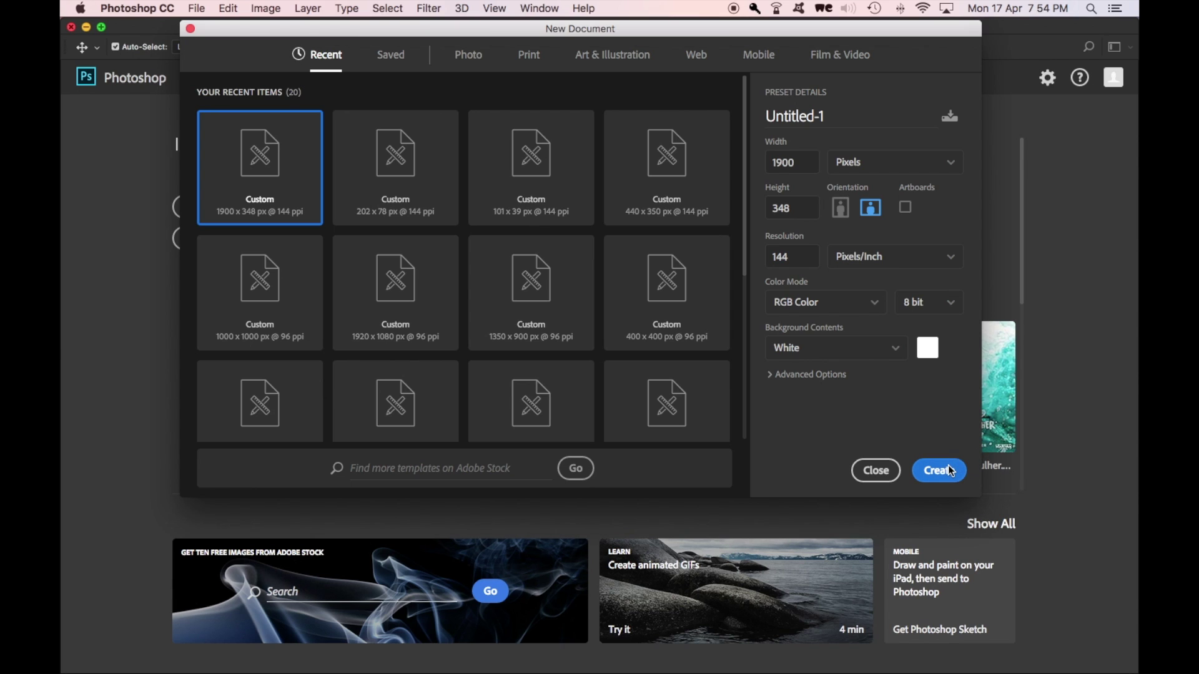
click(938, 470)
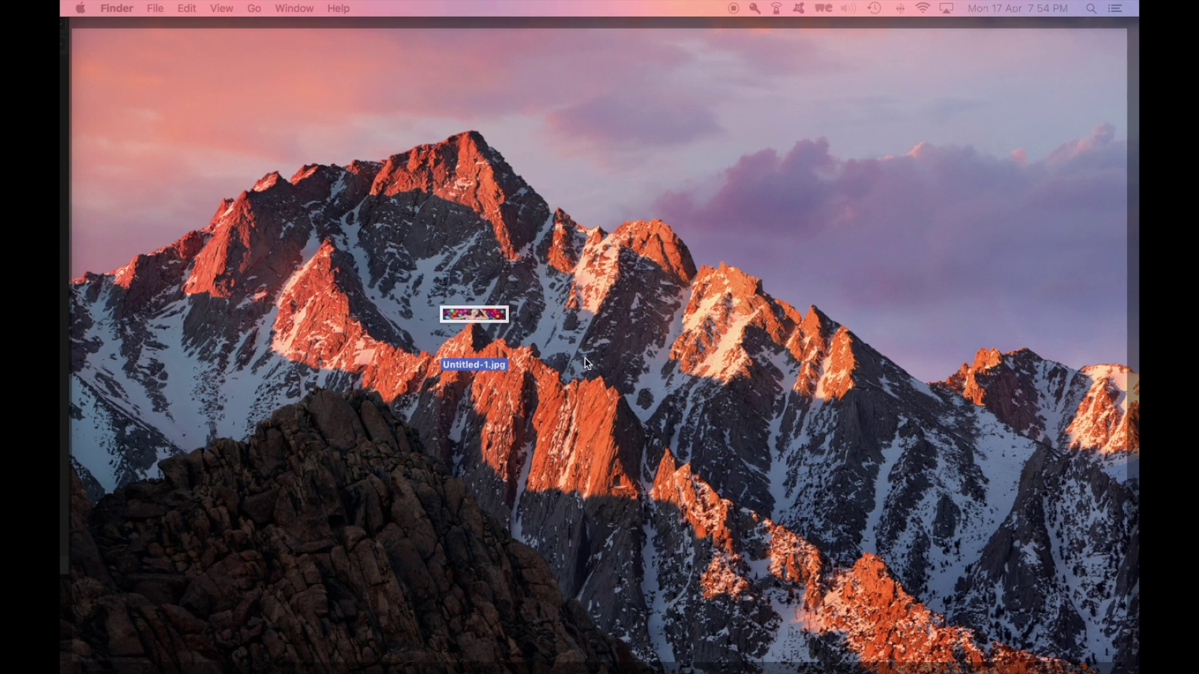
Step: Drop Untitled-1.jpg into the banner document, rasterize its layer and resize it
drag(469, 312, 568, 329)
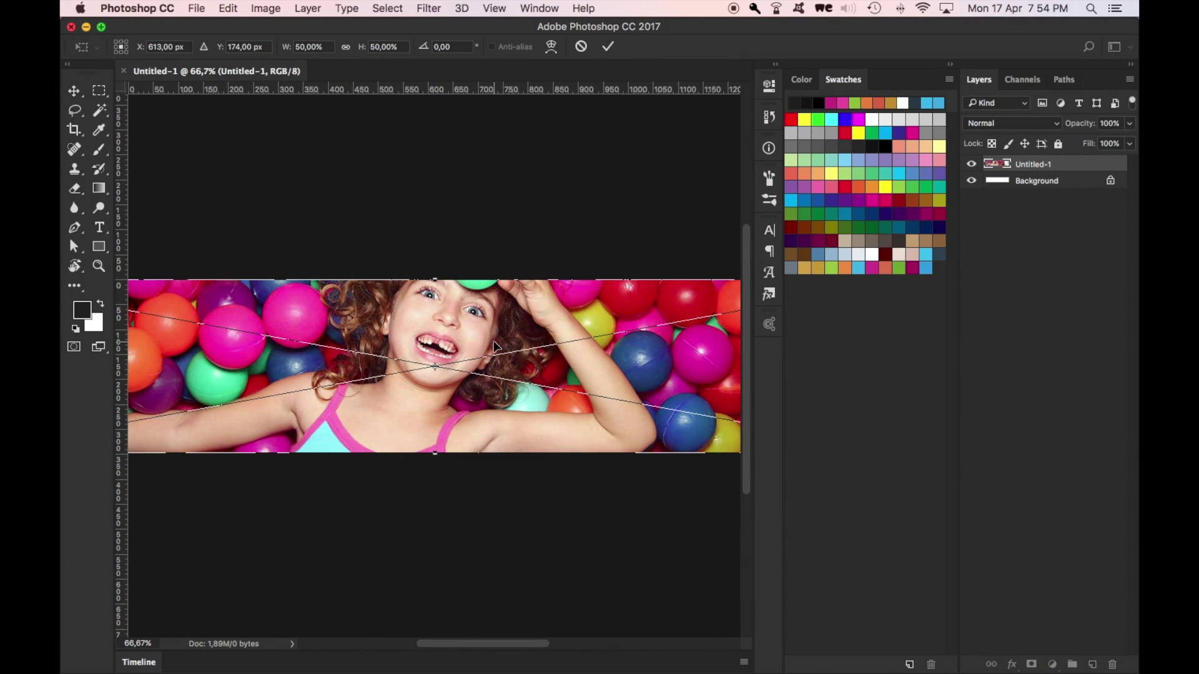
right_click(1030, 168)
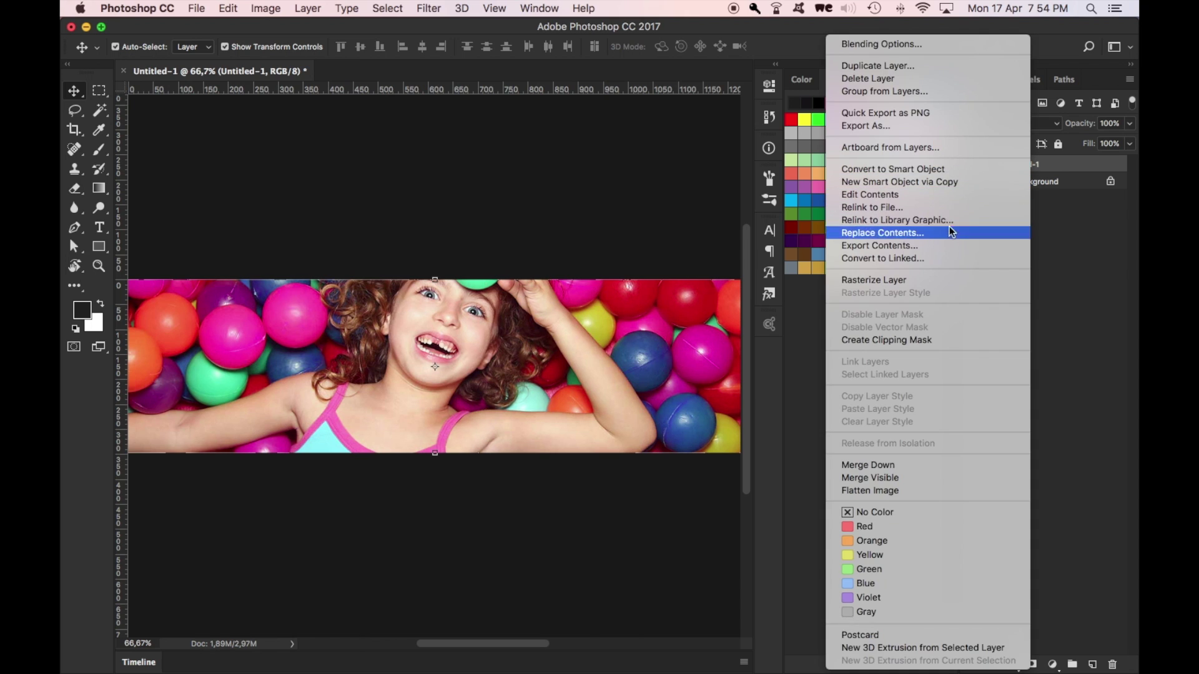
click(950, 286)
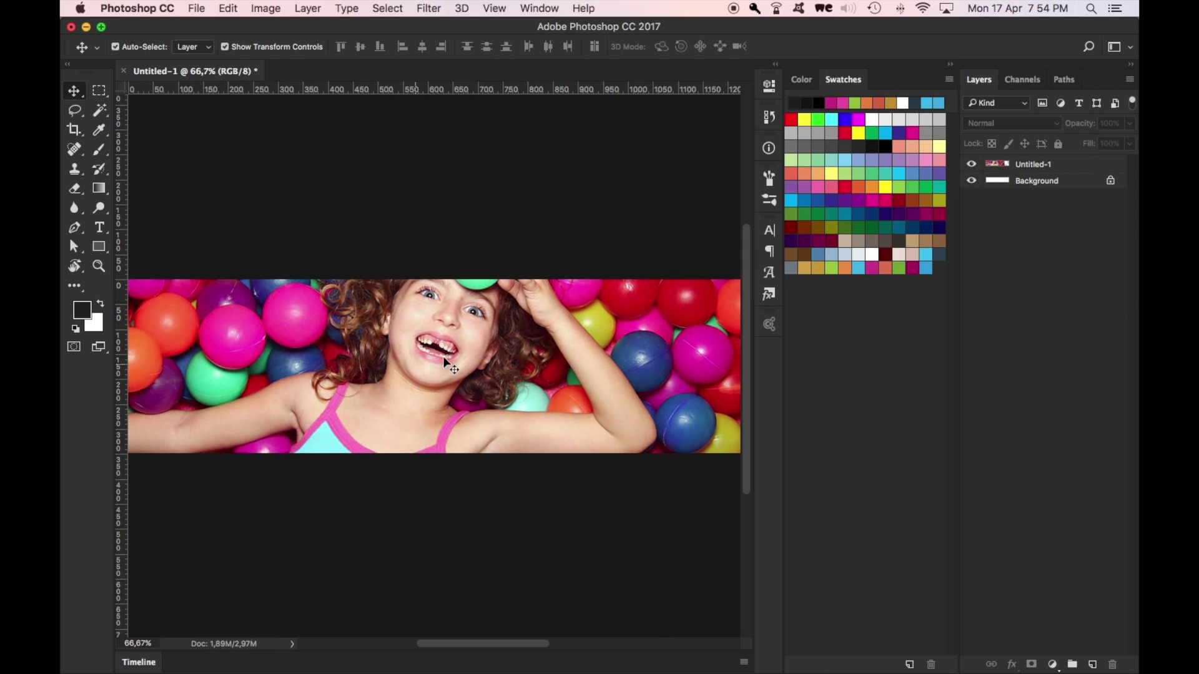
key(super+minus)
key(super+minus)
mouse_move(583, 409)
mouse_down()
mouse_move(673, 405)
mouse_move(462, 377)
mouse_up()
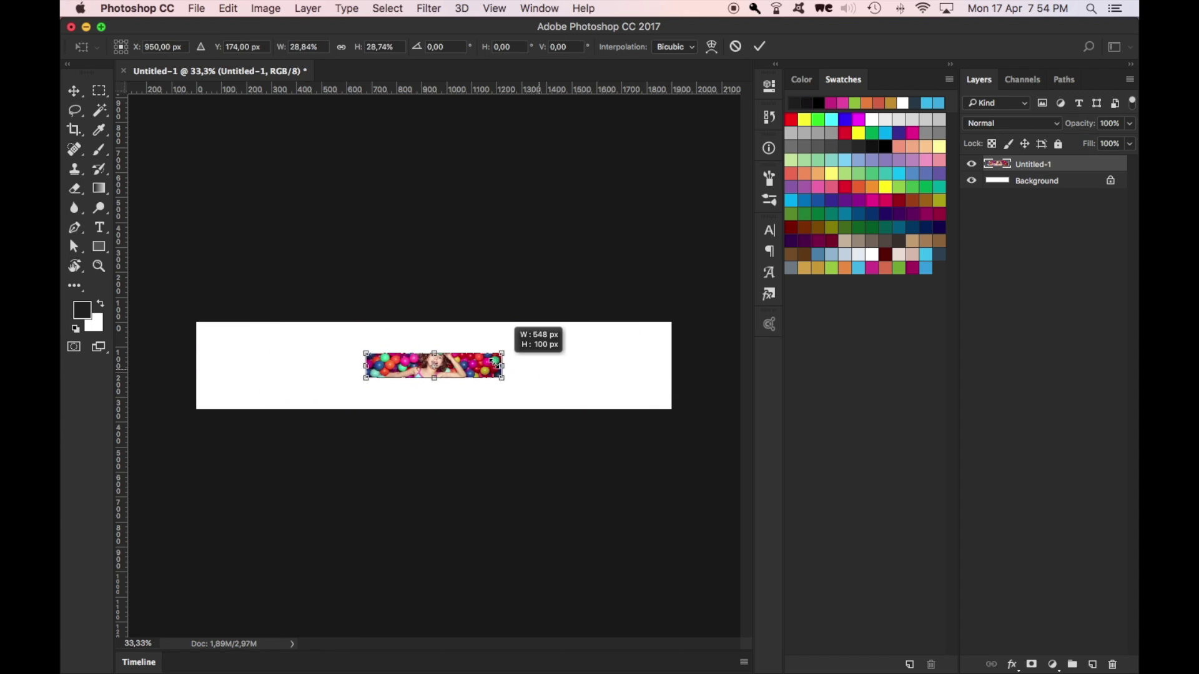
key(Return)
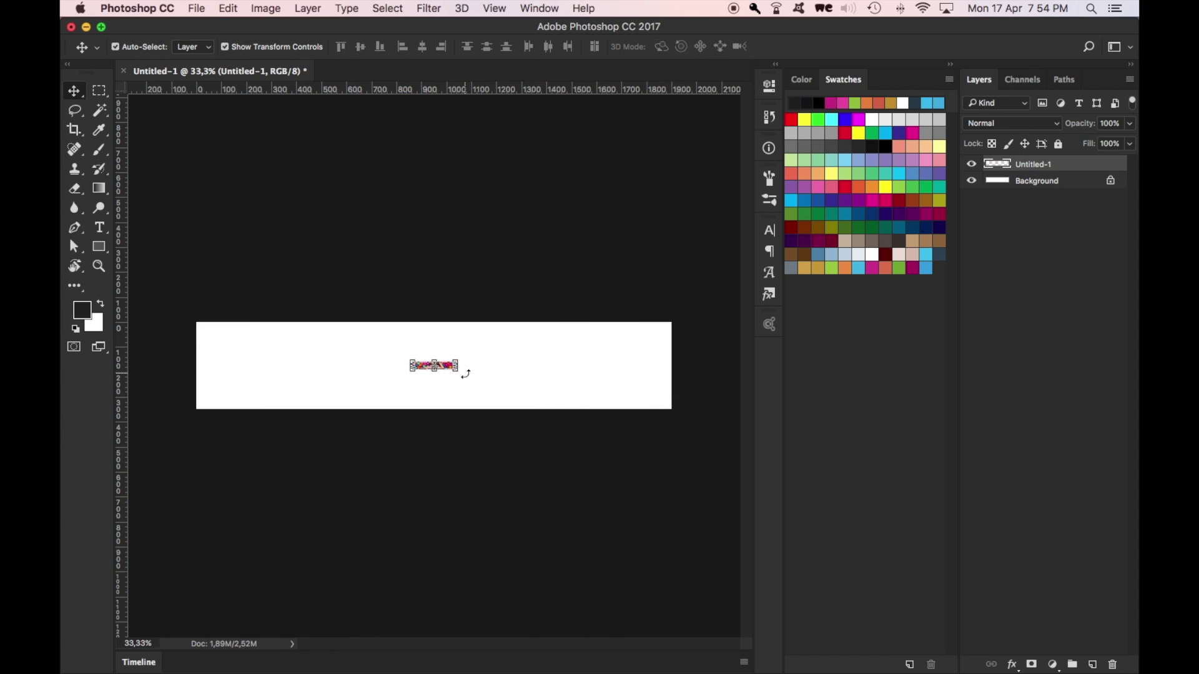
Step: Scale and reposition the ball-pit photo with Free Transform until it covers the canvas
key(super+t)
drag(457, 371, 760, 500)
key(Return)
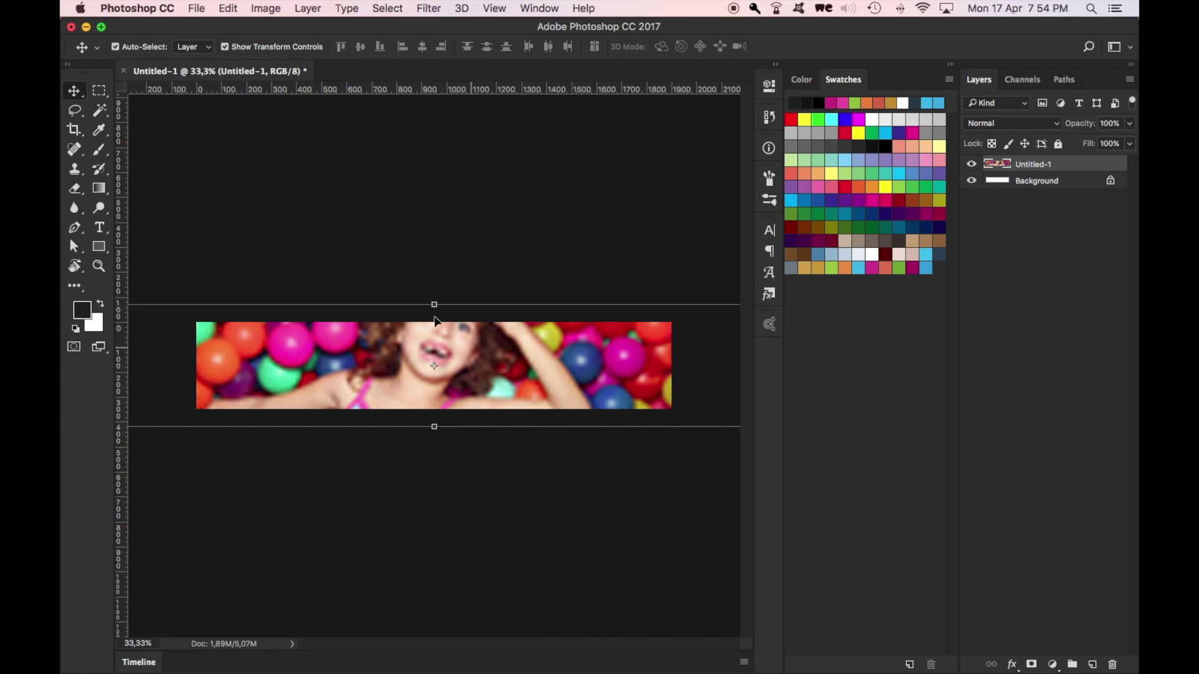
drag(693, 427, 554, 408)
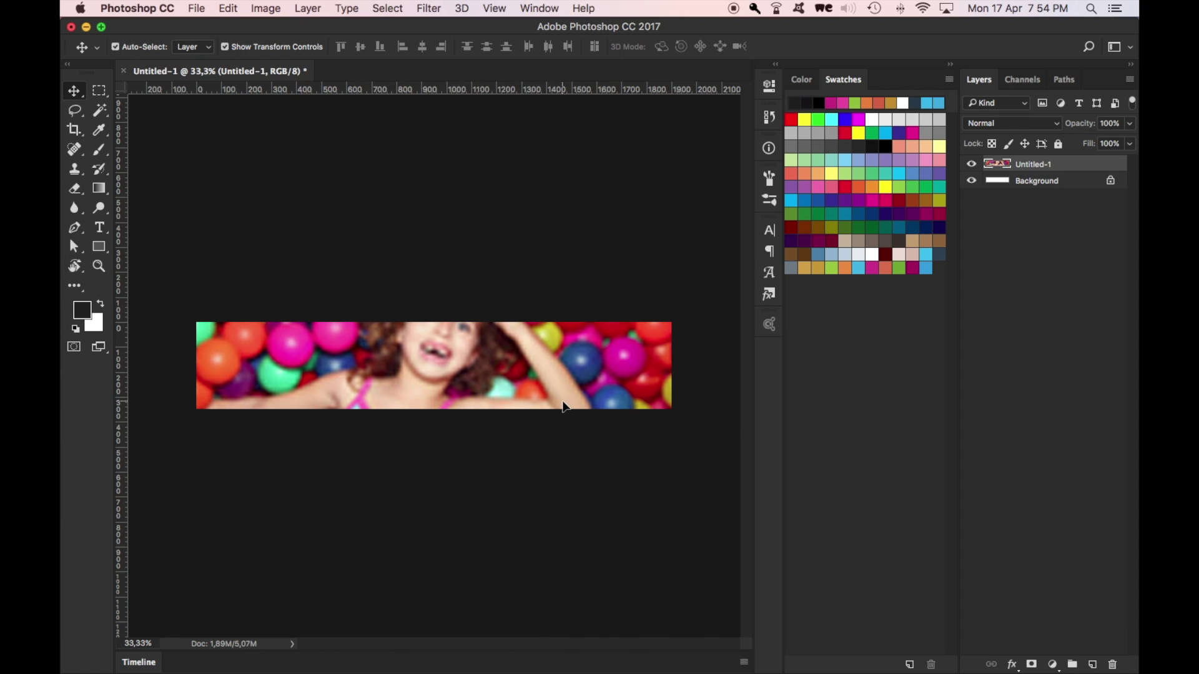
drag(630, 410, 314, 330)
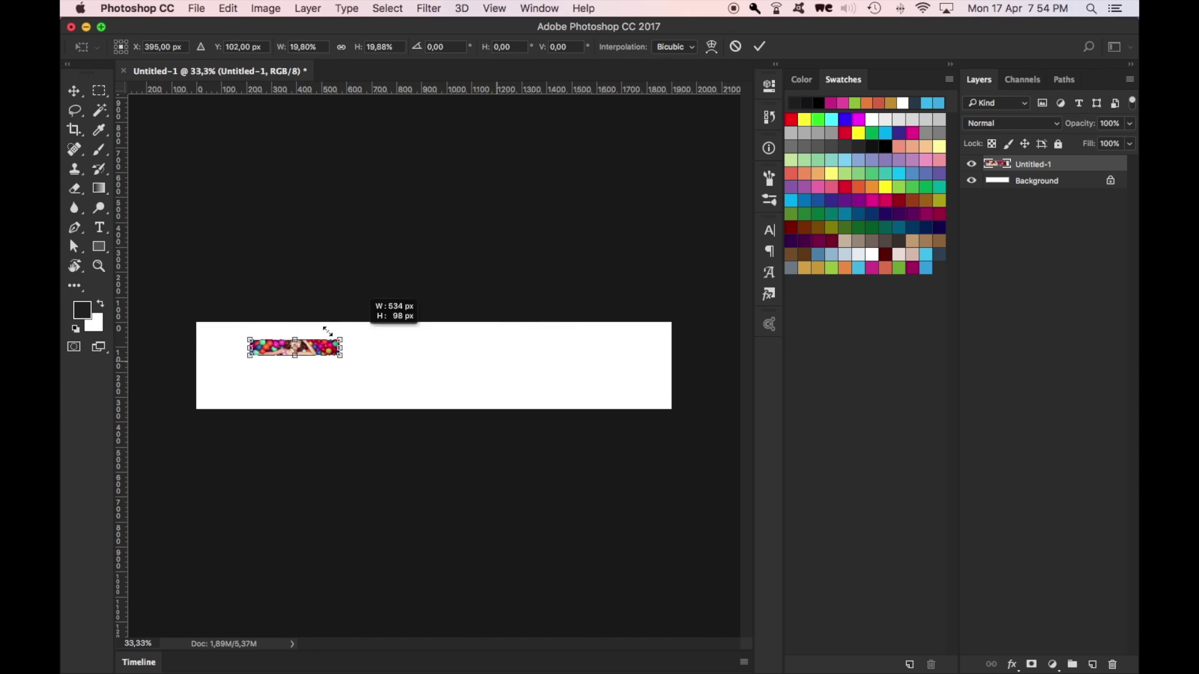
key(Return)
key(ctrl+t)
drag(309, 352, 731, 509)
key(Return)
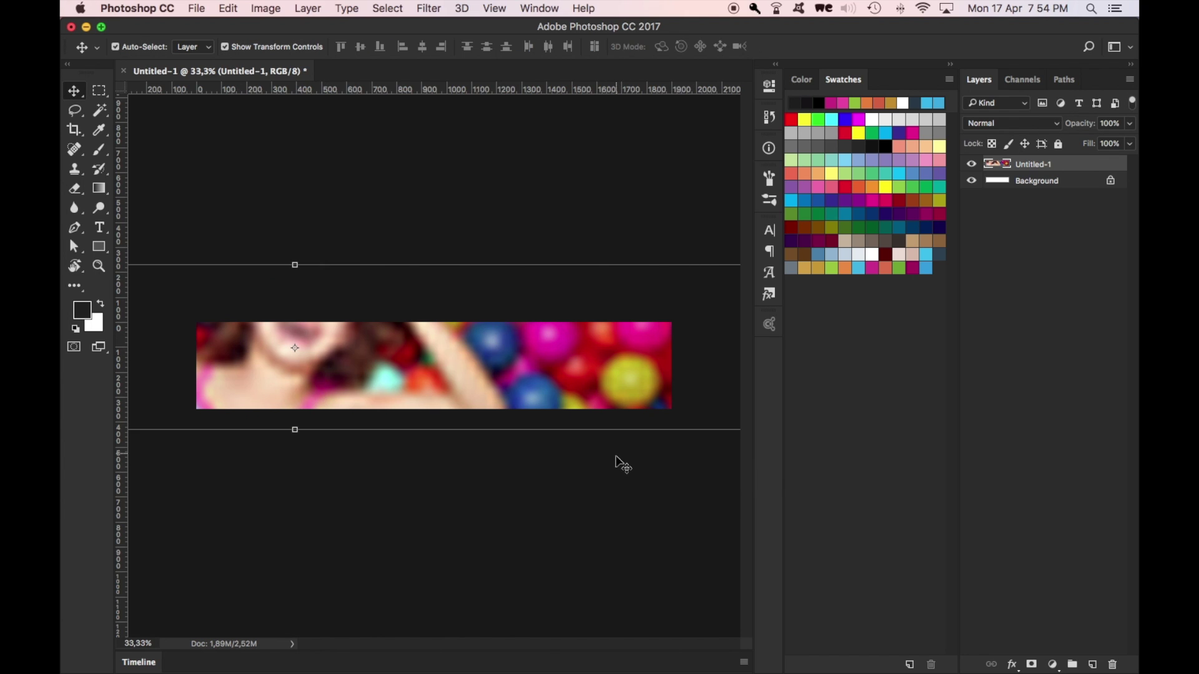
mouse_move(583, 407)
mouse_down()
mouse_move(567, 364)
mouse_move(593, 406)
mouse_up()
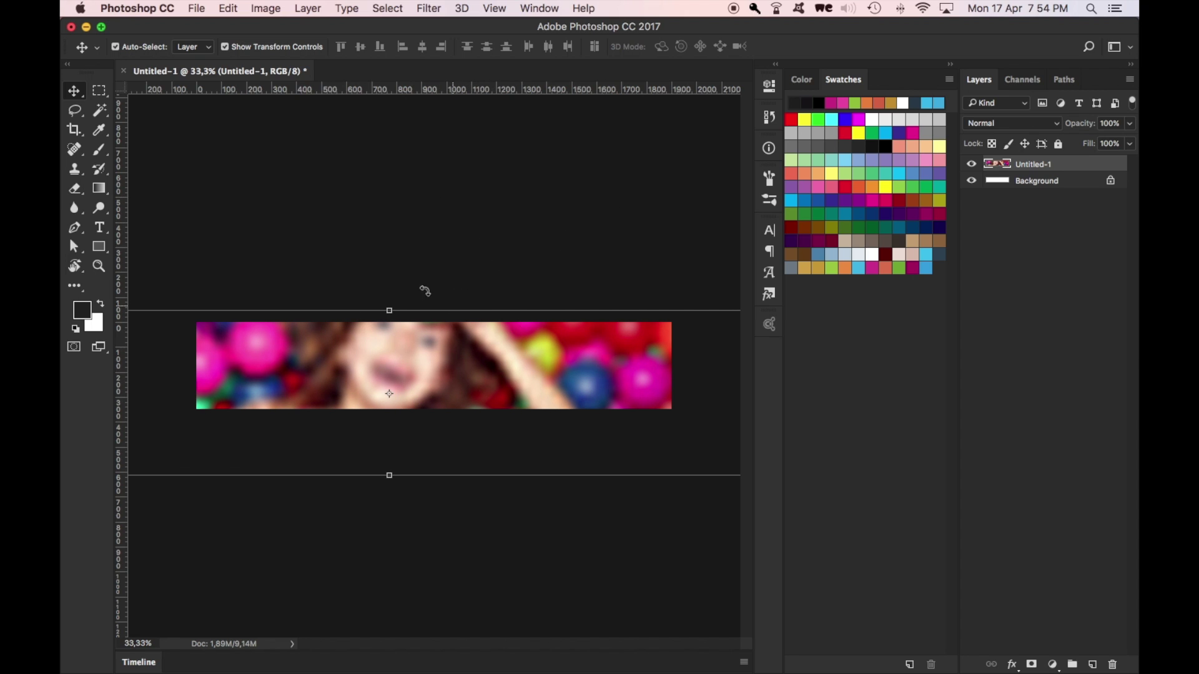
mouse_move(361, 317)
mouse_down()
mouse_move(418, 321)
mouse_move(462, 386)
mouse_up()
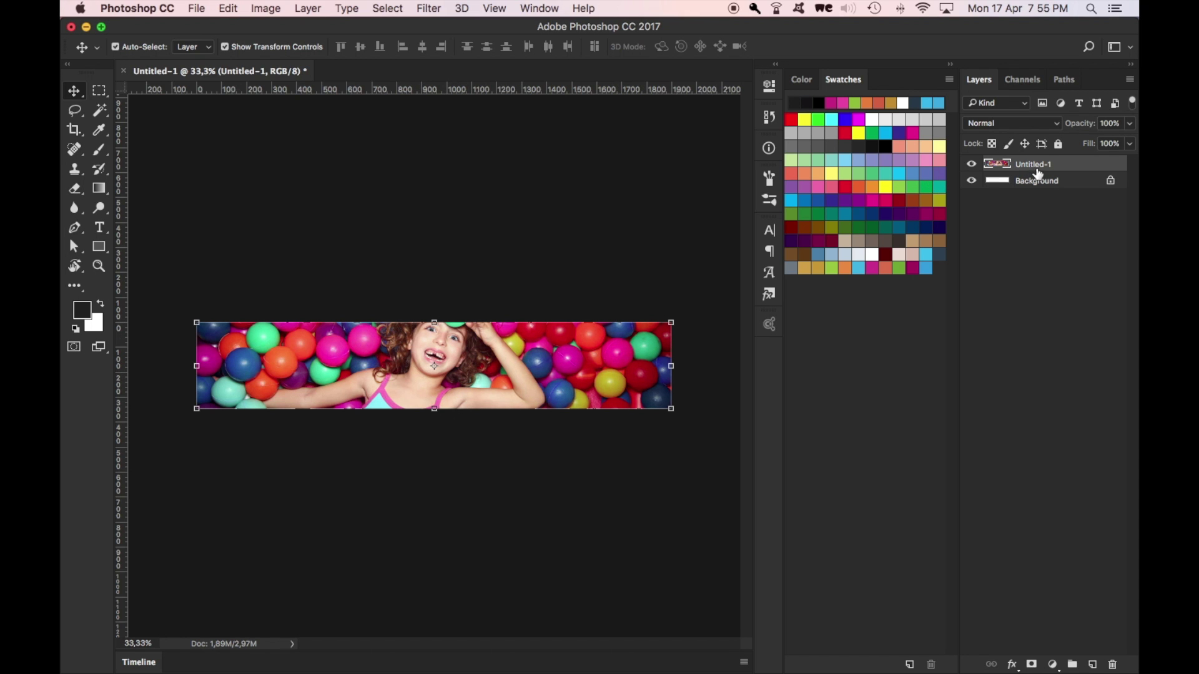
Step: Convert the photo layer to a smart object, then rescale and shift it across the canvas
right_click(1036, 168)
click(972, 222)
key(ctrl+t)
mouse_move(671, 409)
mouse_down()
mouse_move(544, 375)
mouse_move(455, 376)
mouse_up()
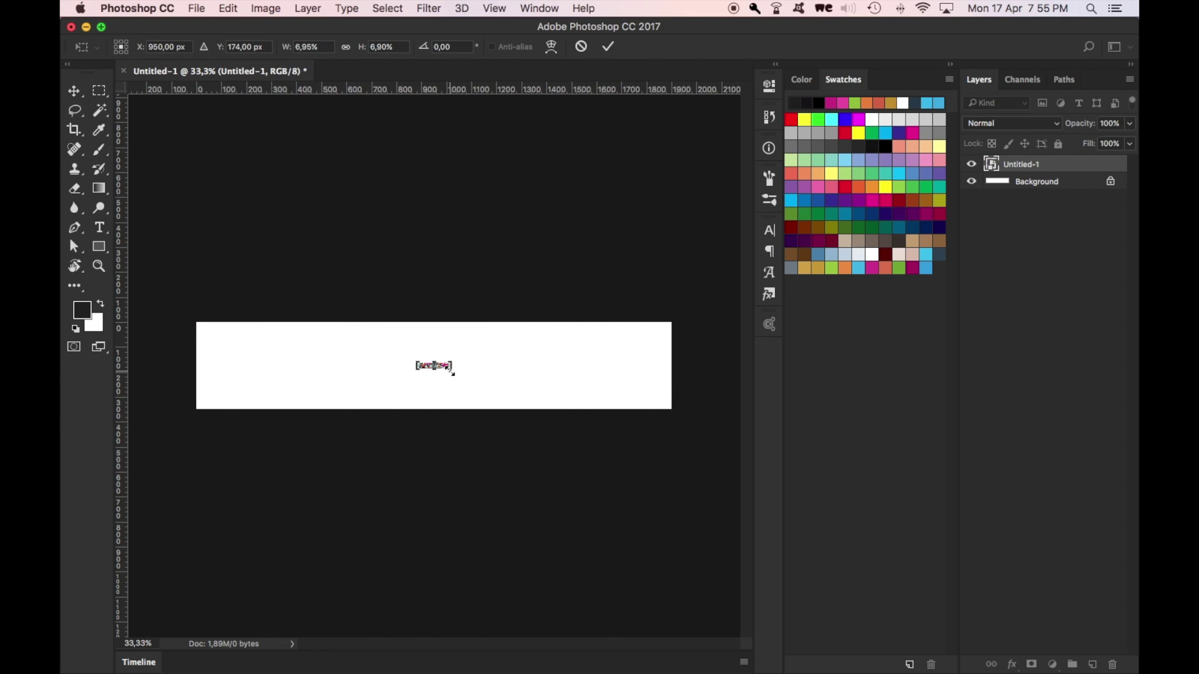
drag(455, 375, 652, 440)
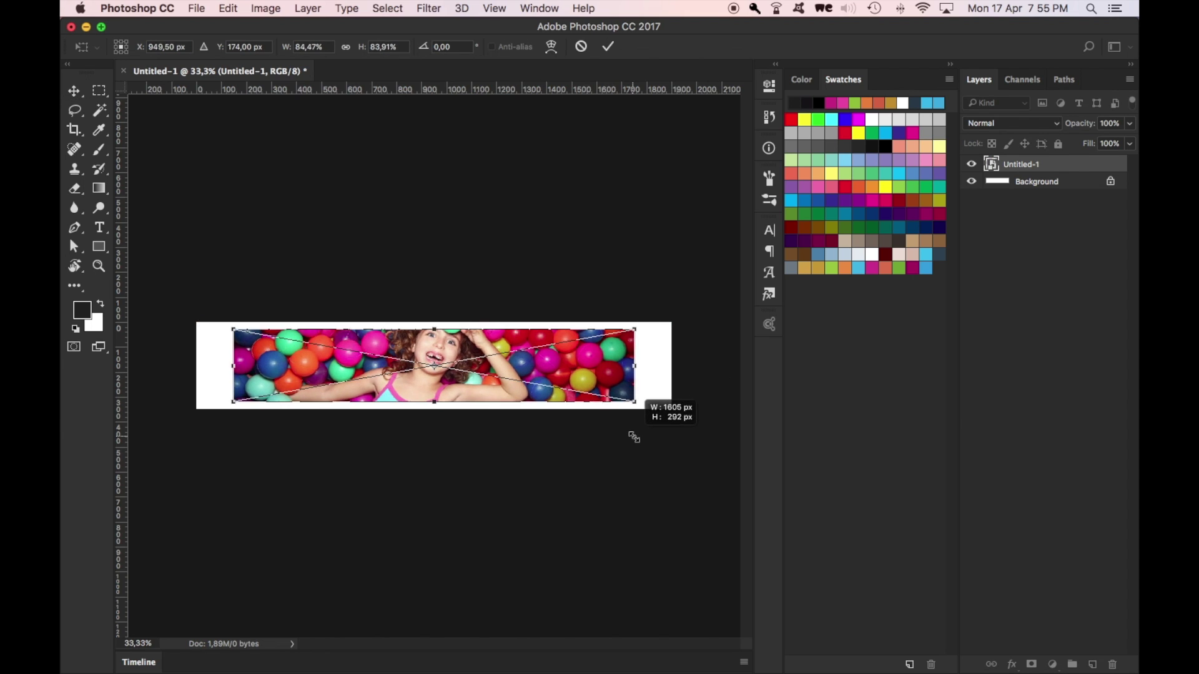
key(Return)
drag(500, 347, 499, 350)
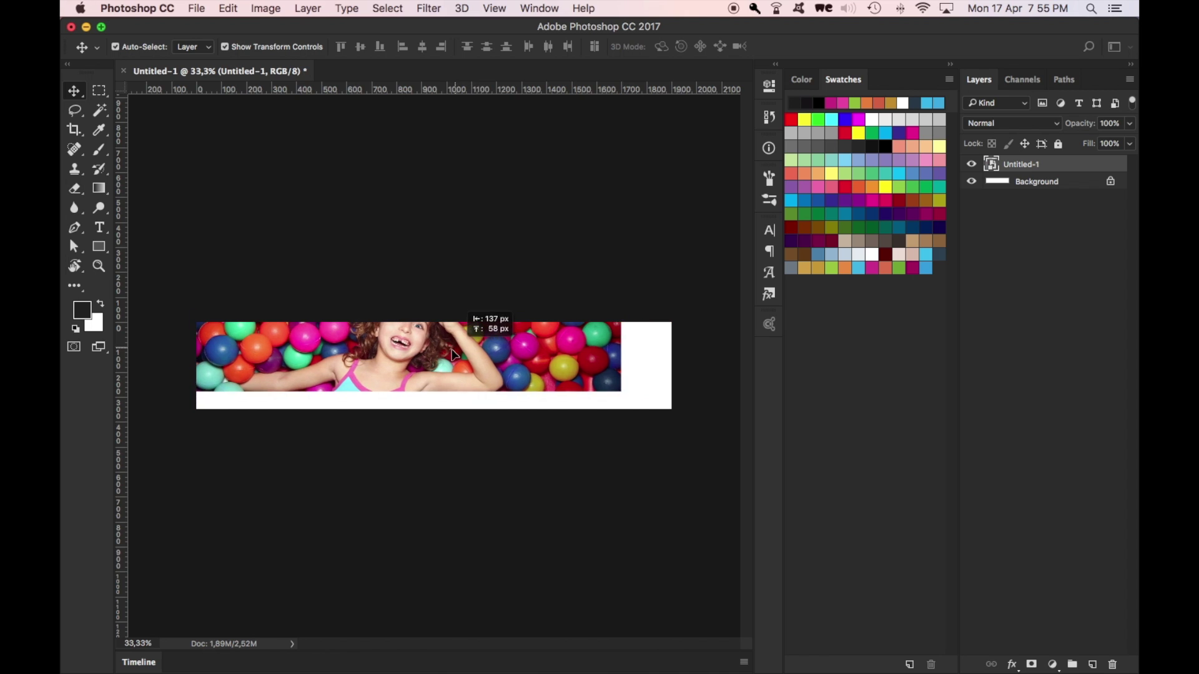
drag(653, 407, 747, 450)
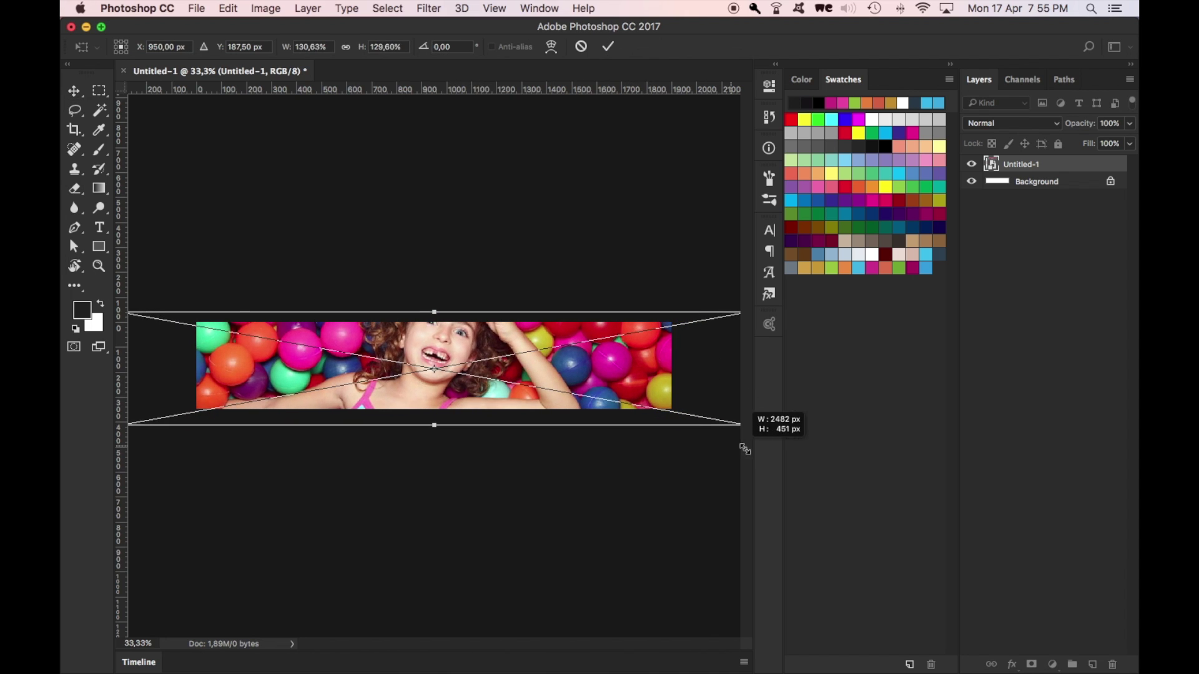
key(Return)
drag(603, 390, 520, 387)
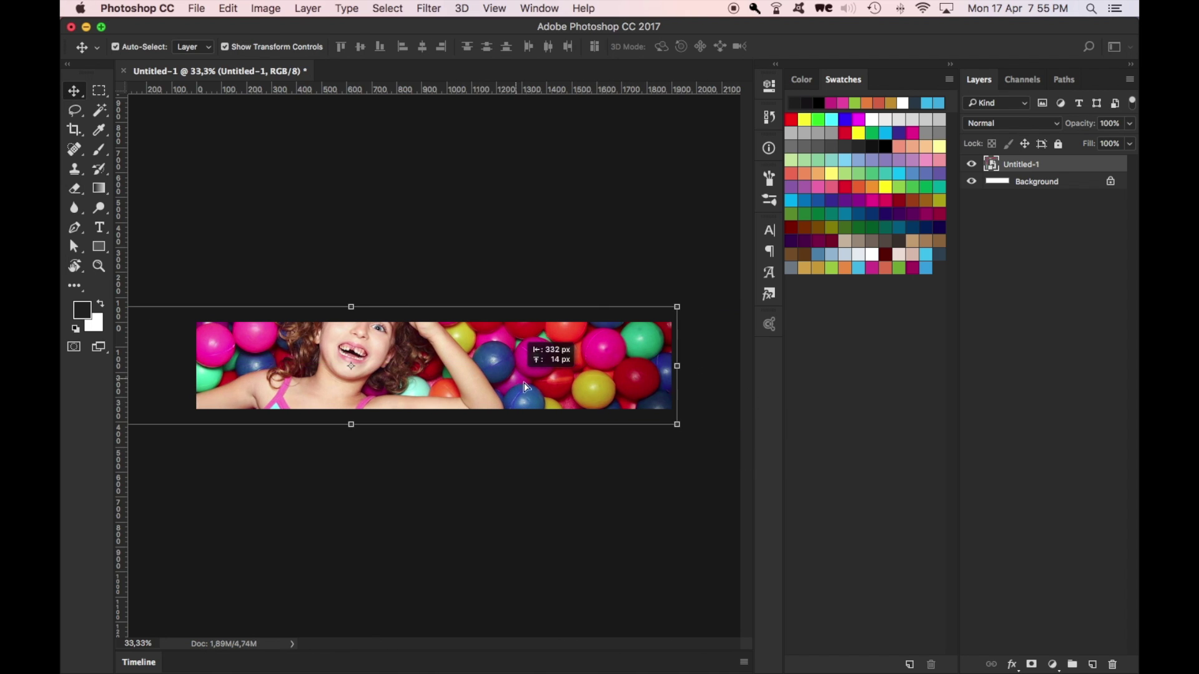
Step: Undo the image edits until only the white Background remains, then hide Photoshop
key(super+z)
key(super+z)
key(super+z)
key(super+z)
mouse_move(276, 450)
mouse_down()
mouse_move(555, 420)
mouse_move(574, 399)
mouse_move(530, 397)
mouse_move(1099, 524)
mouse_up()
key(Return)
key(Return)
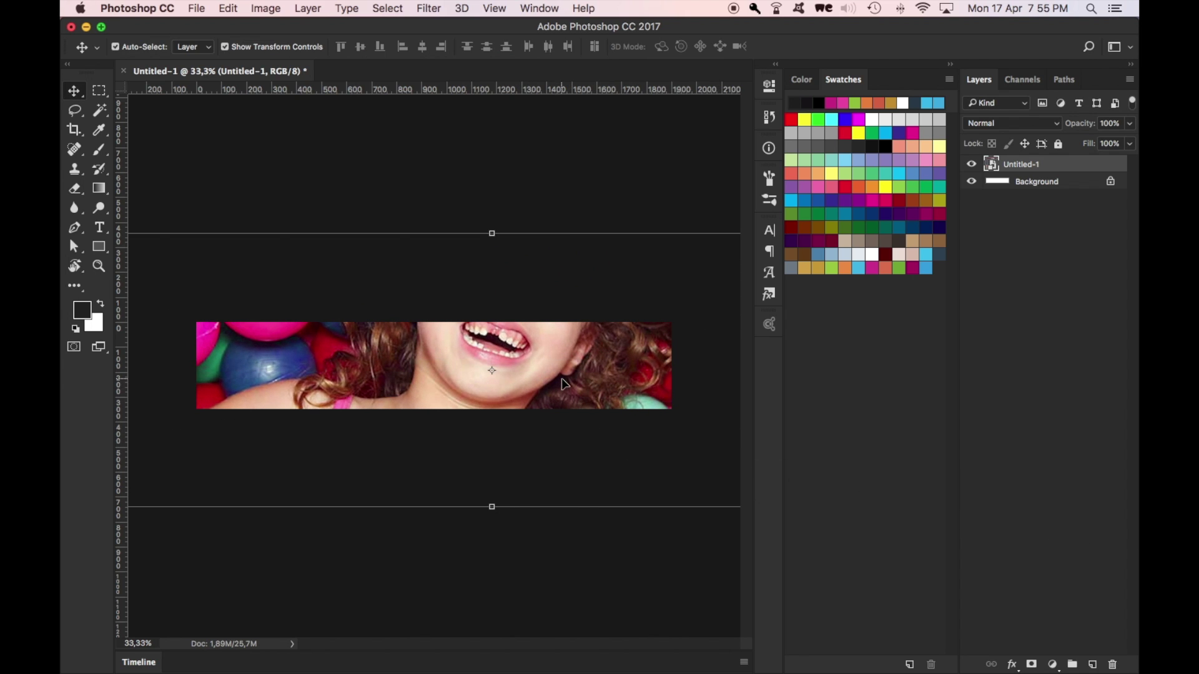
key(super+alt+z)
key(super+alt+z)
key(super+alt+z)
key(F11)
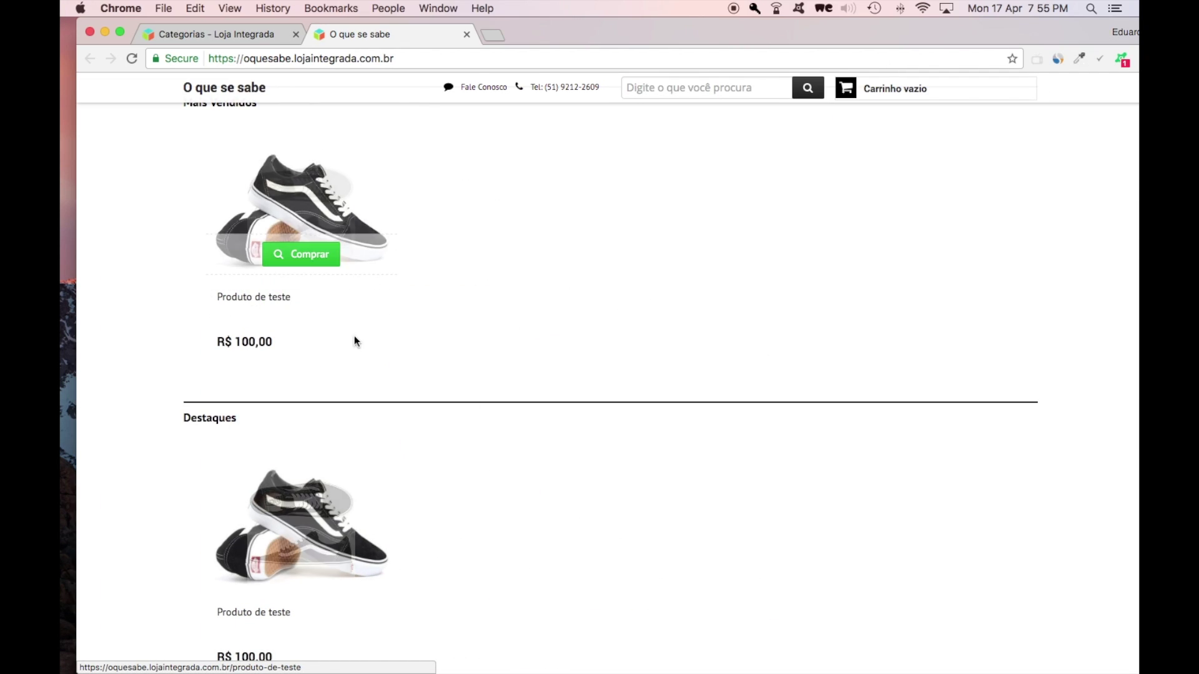
Step: Open the Produto de teste product page and select its price and the shipping CEP
click(288, 256)
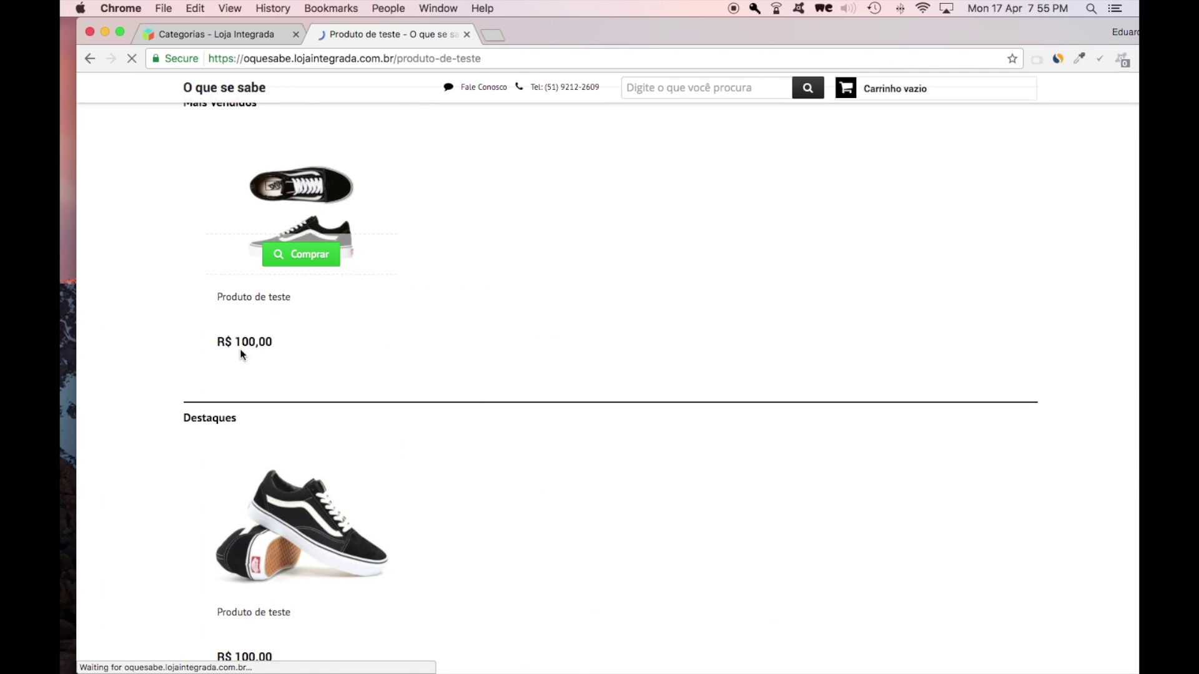
scroll(530, 516, down, 3)
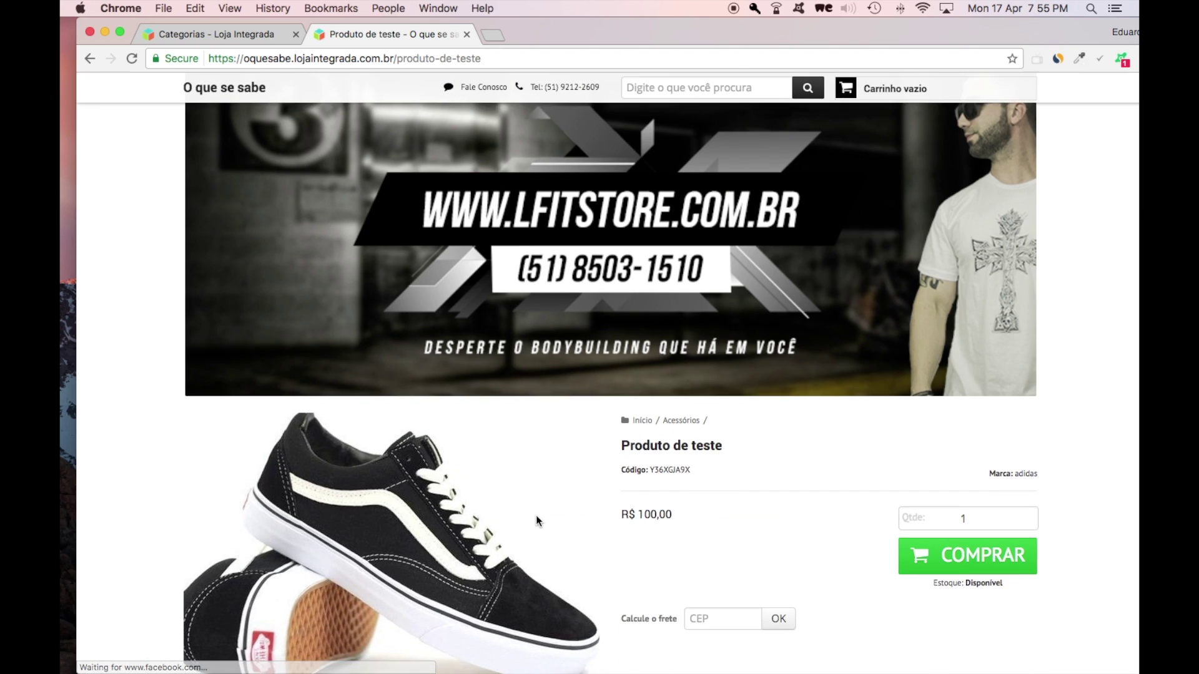
scroll(536, 515, down, 3)
scroll(534, 514, down, 2)
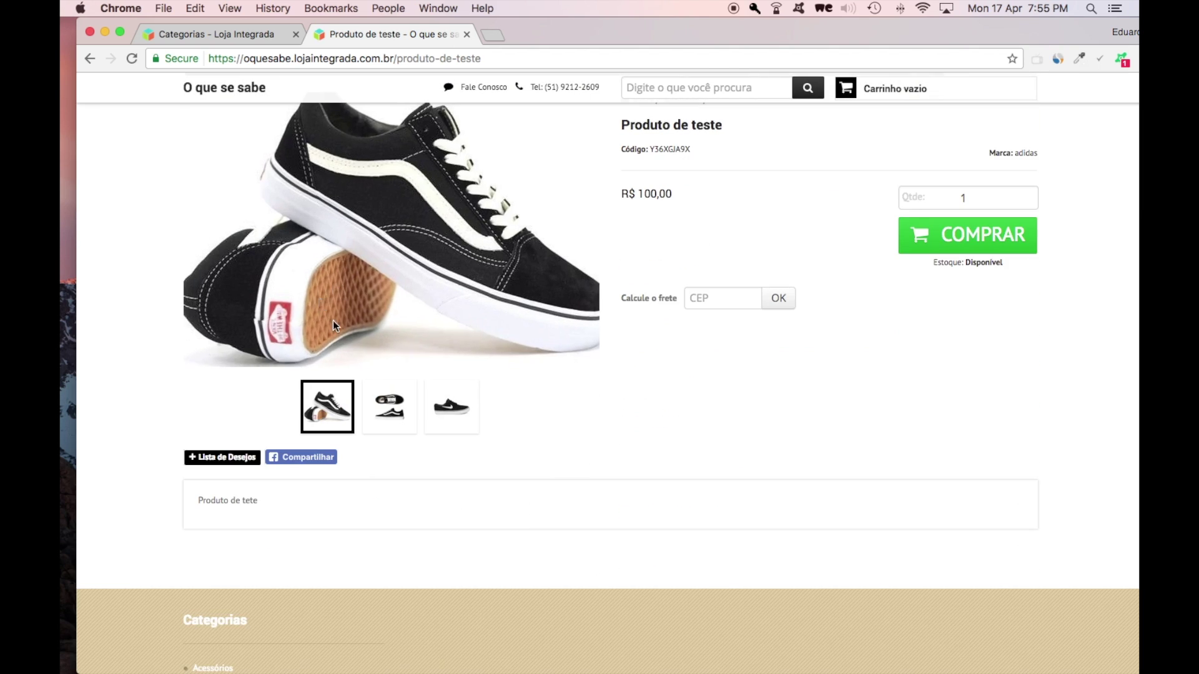
triple_click(675, 199)
triple_click(700, 301)
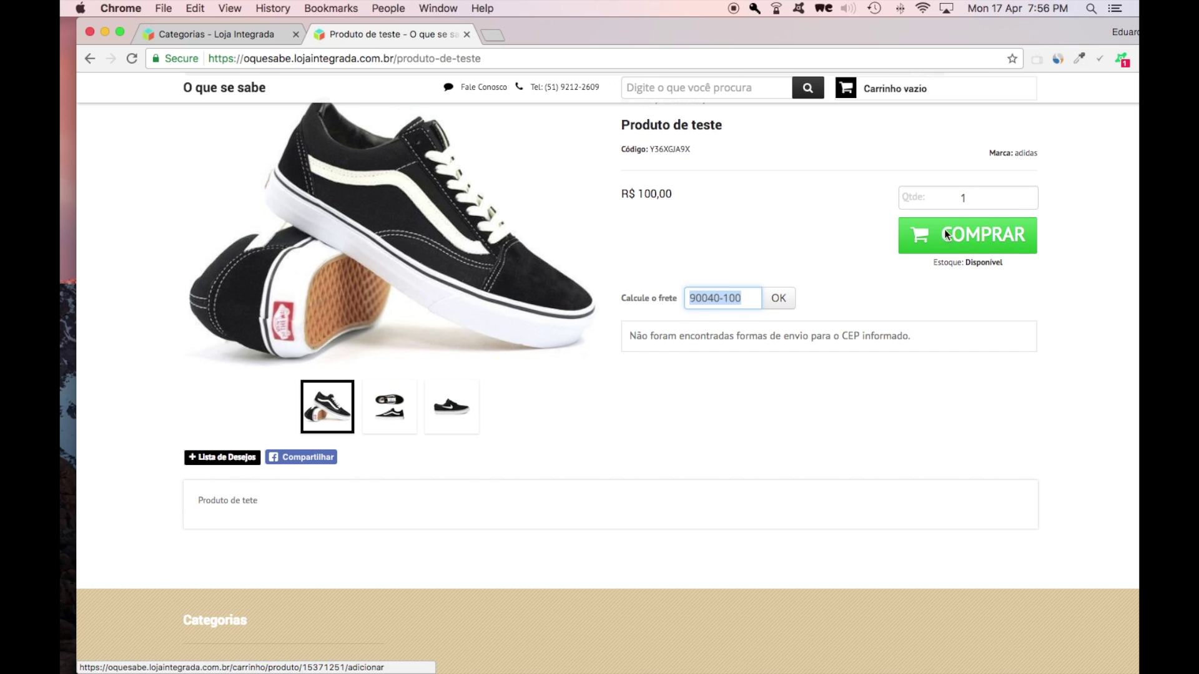
click(687, 226)
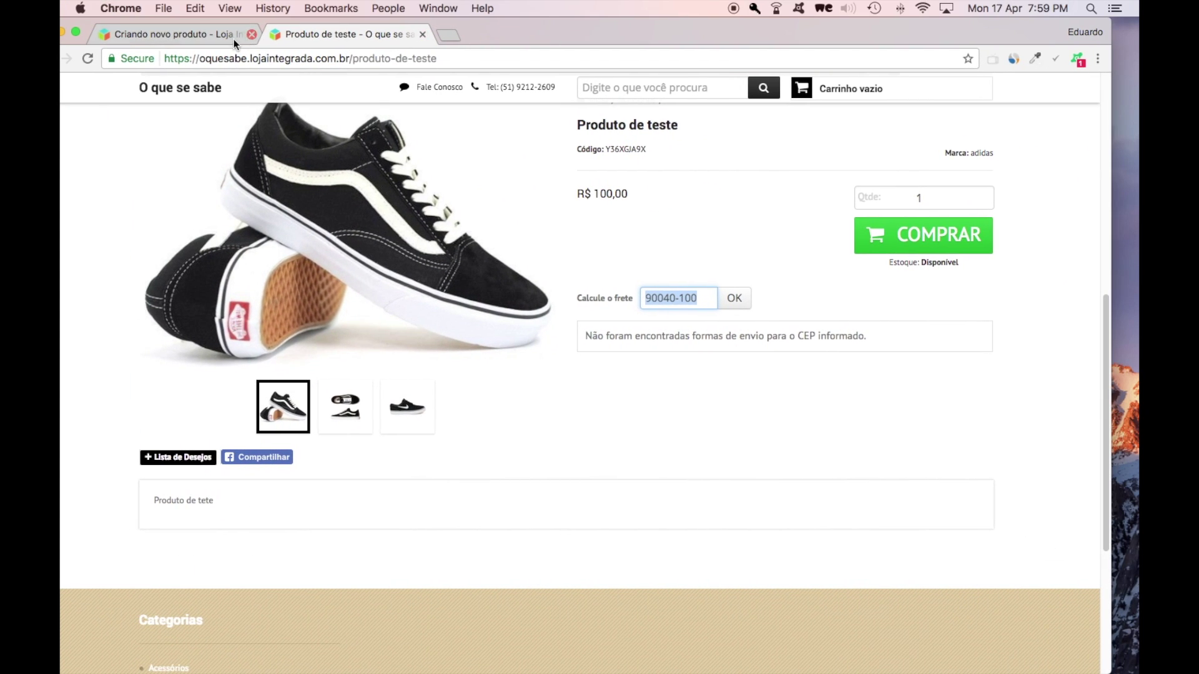
scroll(443, 425, down, 3)
scroll(500, 441, down, 2)
click(185, 34)
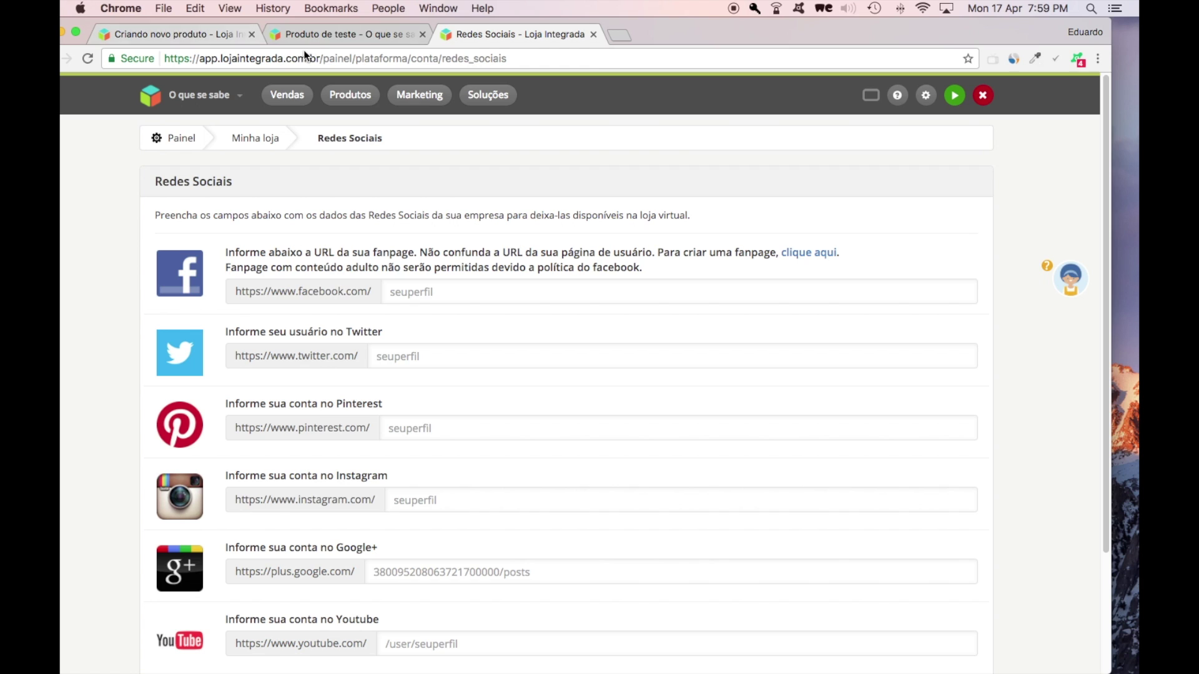
Step: Load the store's Facebook page in a new tab and copy the fanpage name from its URL
click(305, 33)
click(512, 34)
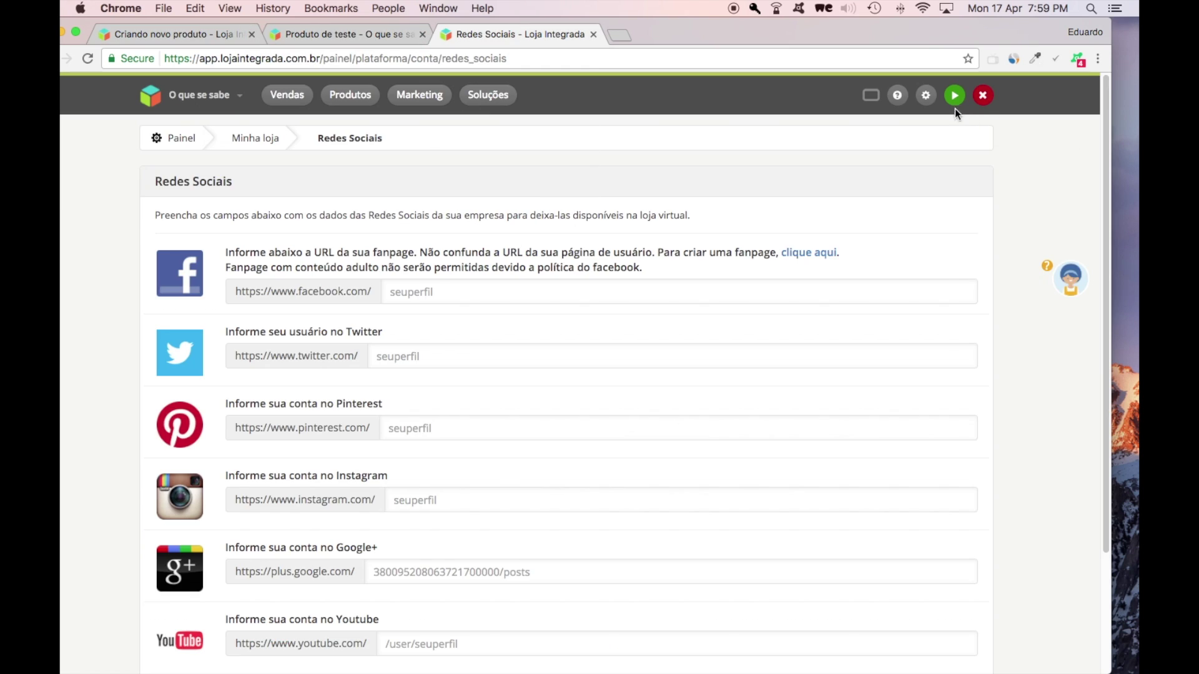
mouse_move(924, 95)
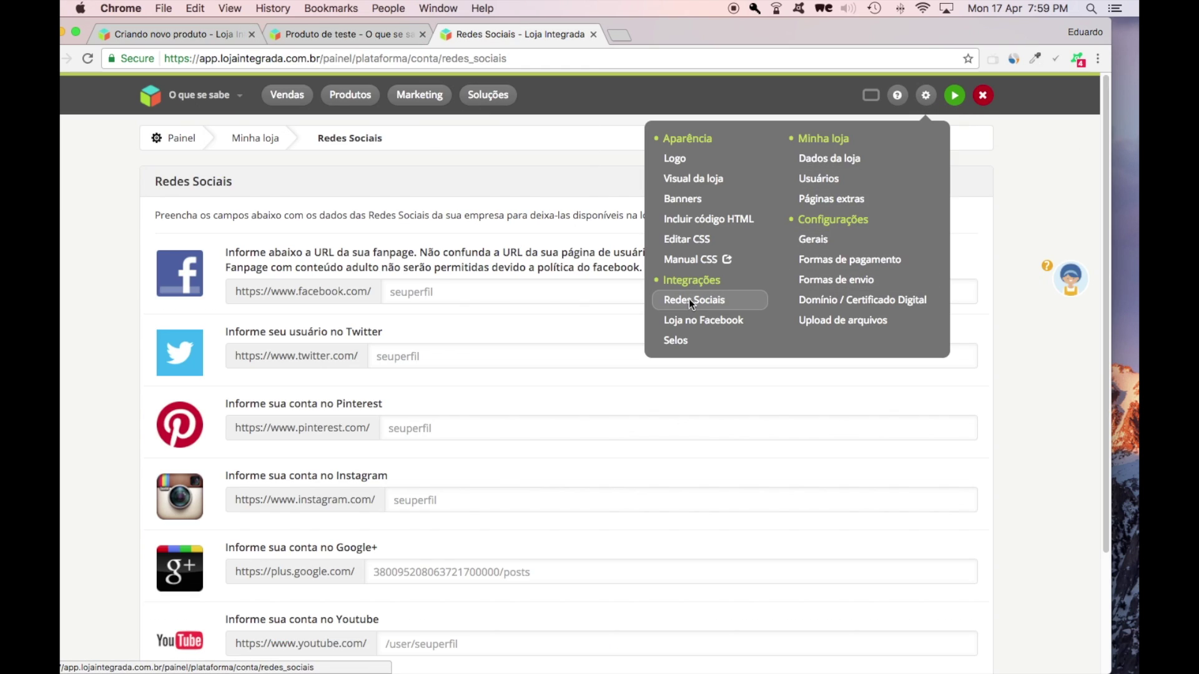
click(411, 295)
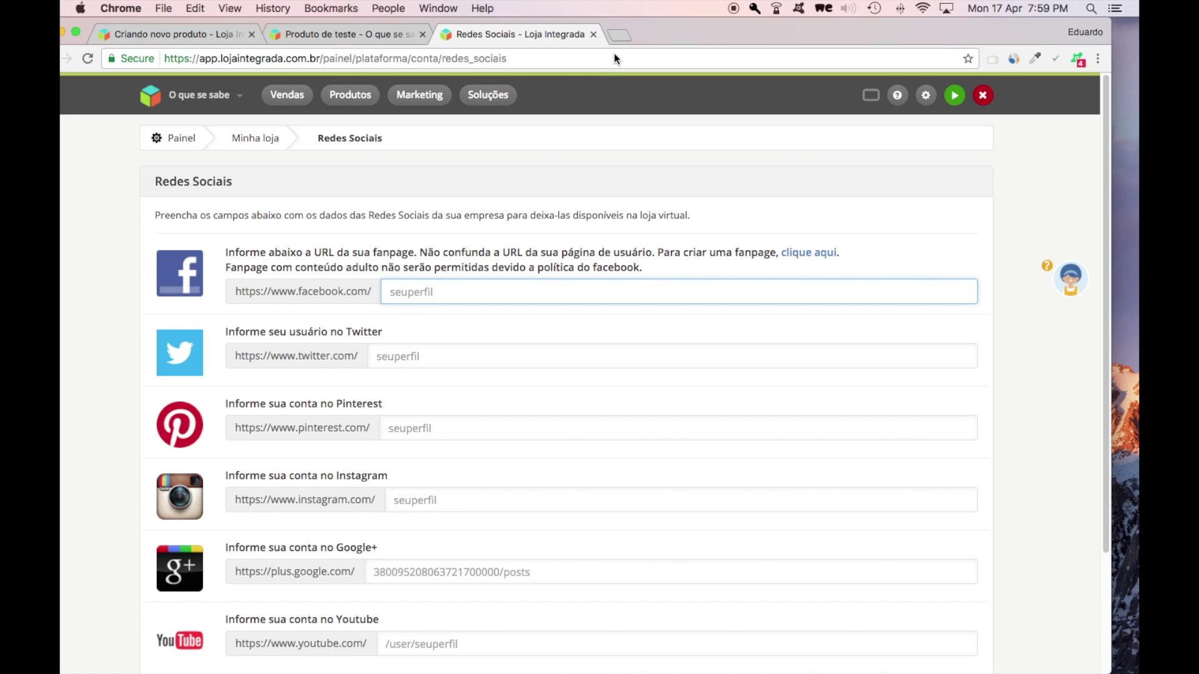
click(618, 36)
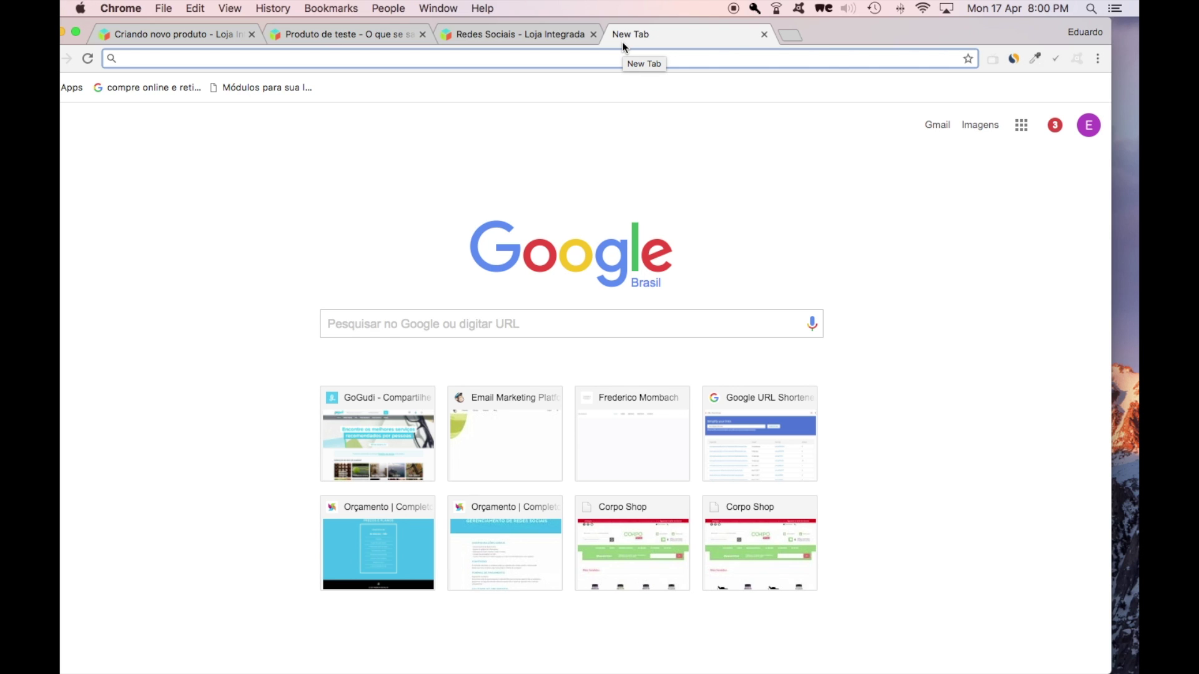
key(super+v)
key(Return)
double_click(372, 58)
key(super+c)
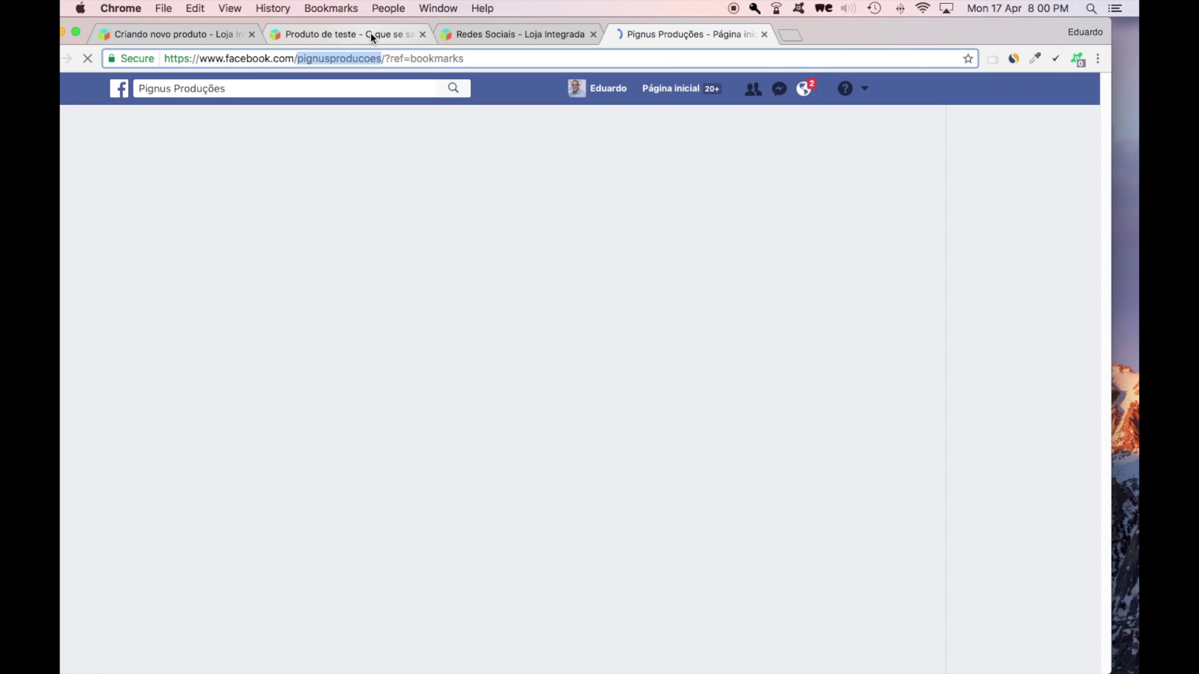
Step: Paste the fanpage name into the Facebook field and save the social network settings
click(369, 34)
click(489, 36)
click(409, 290)
key(super+v)
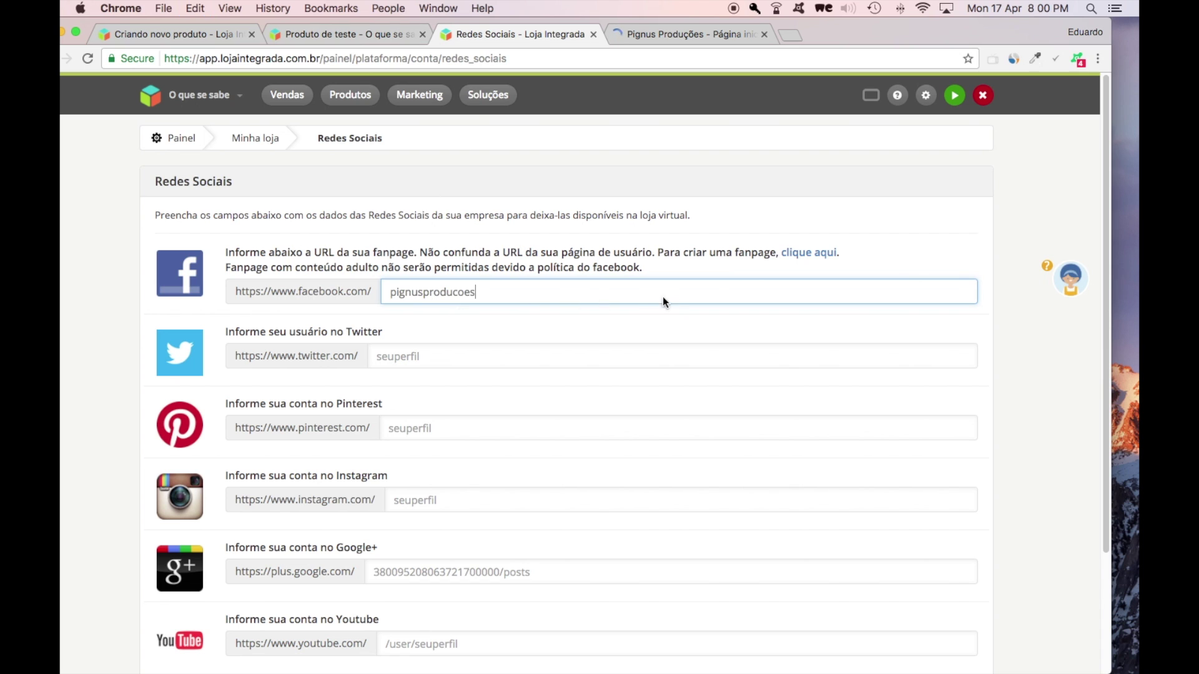
scroll(740, 281, down, 5)
click(918, 558)
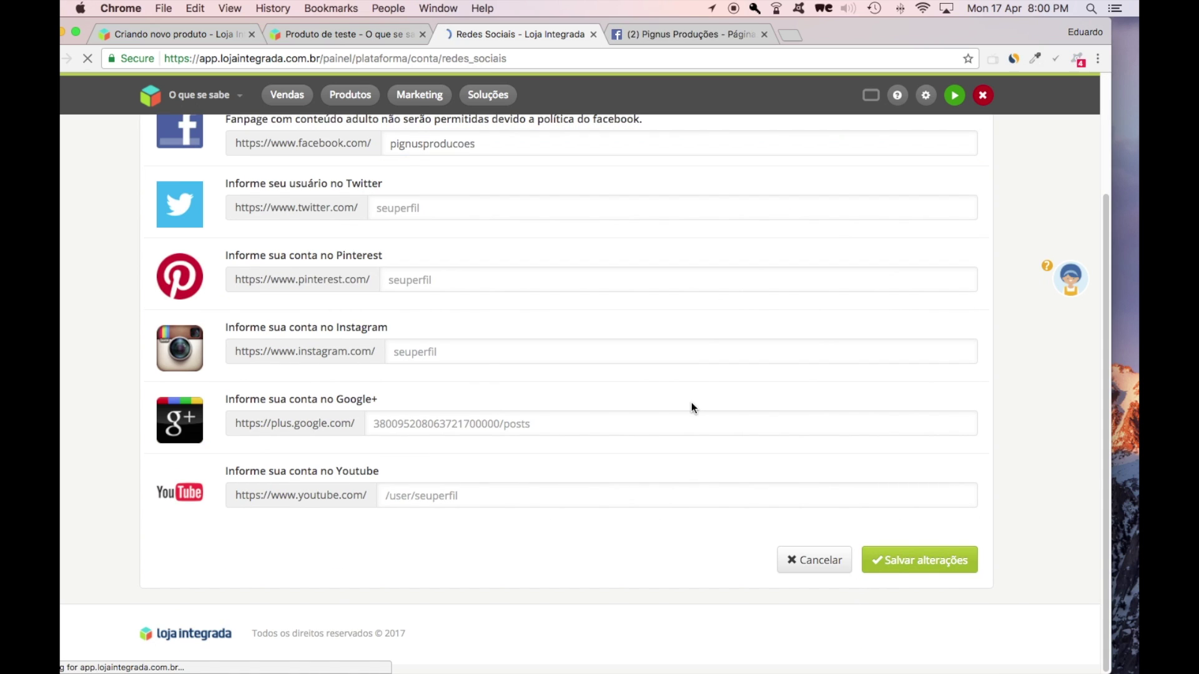
click(159, 92)
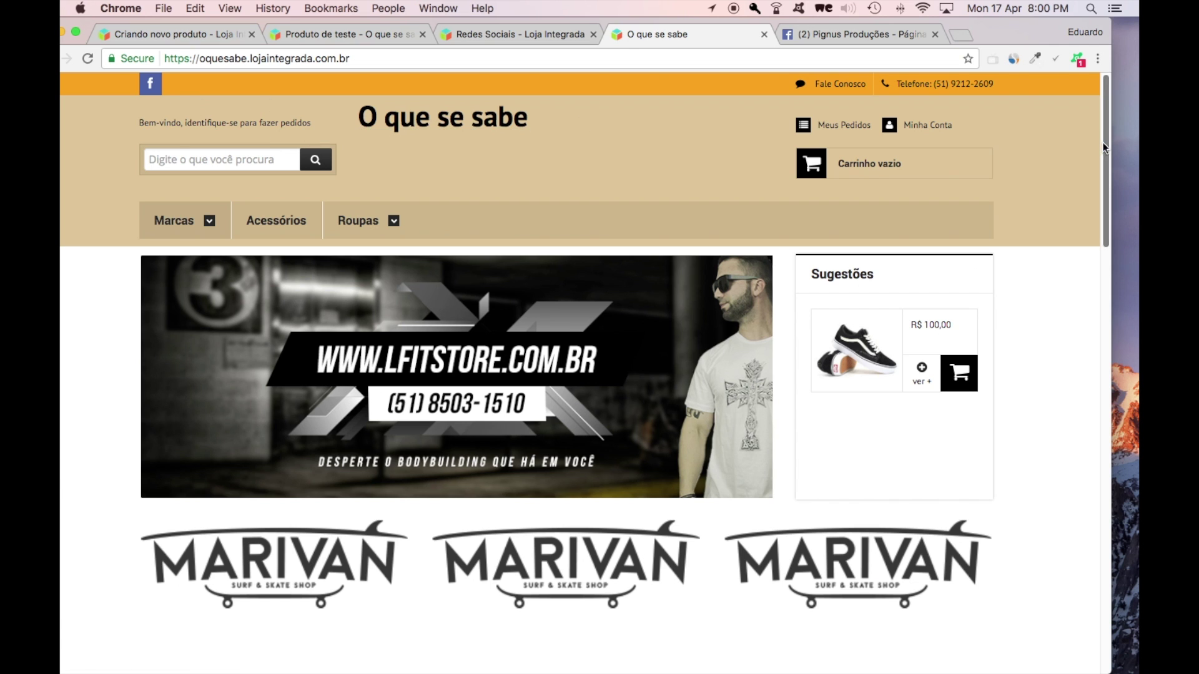
Step: Inspect the footer Social box and select its div.redes-sociais container in DevTools
drag(1100, 143, 1073, 420)
scroll(1075, 419, down, 6)
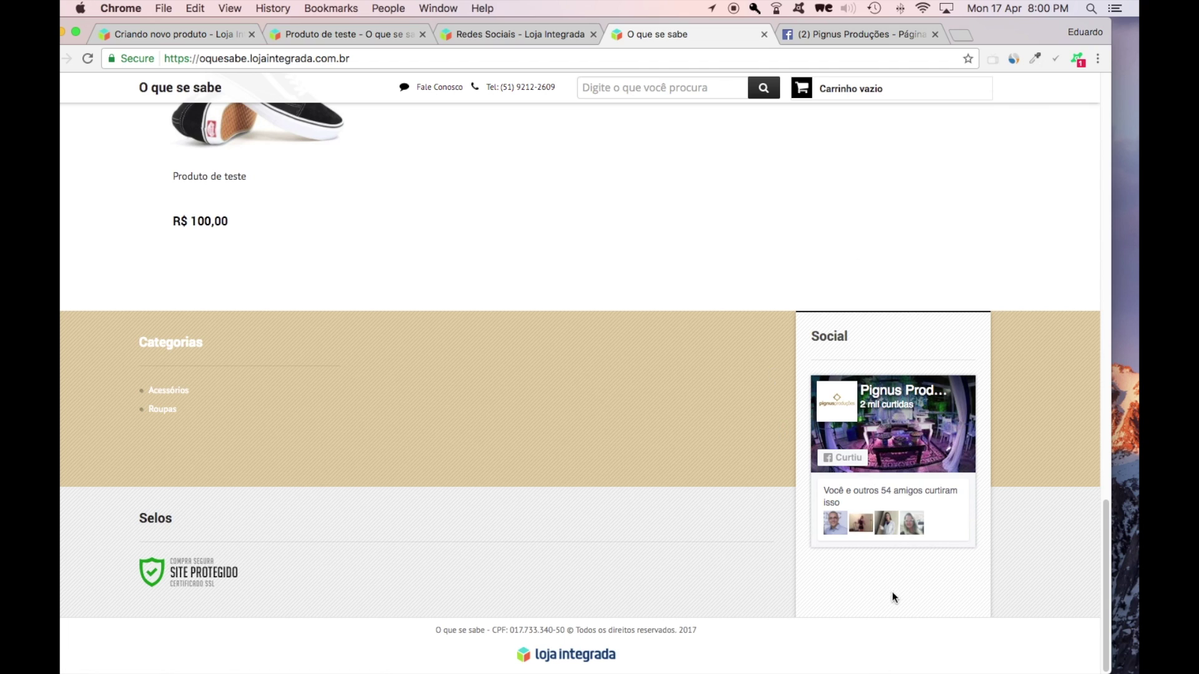
right_click(850, 342)
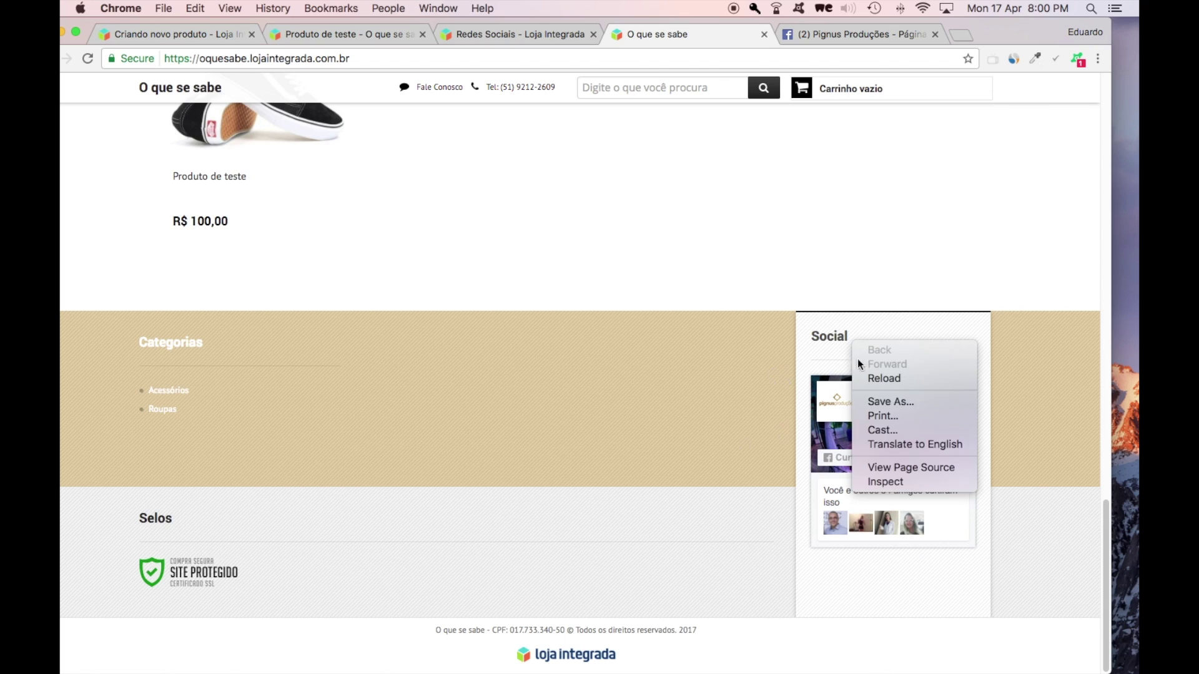
click(893, 484)
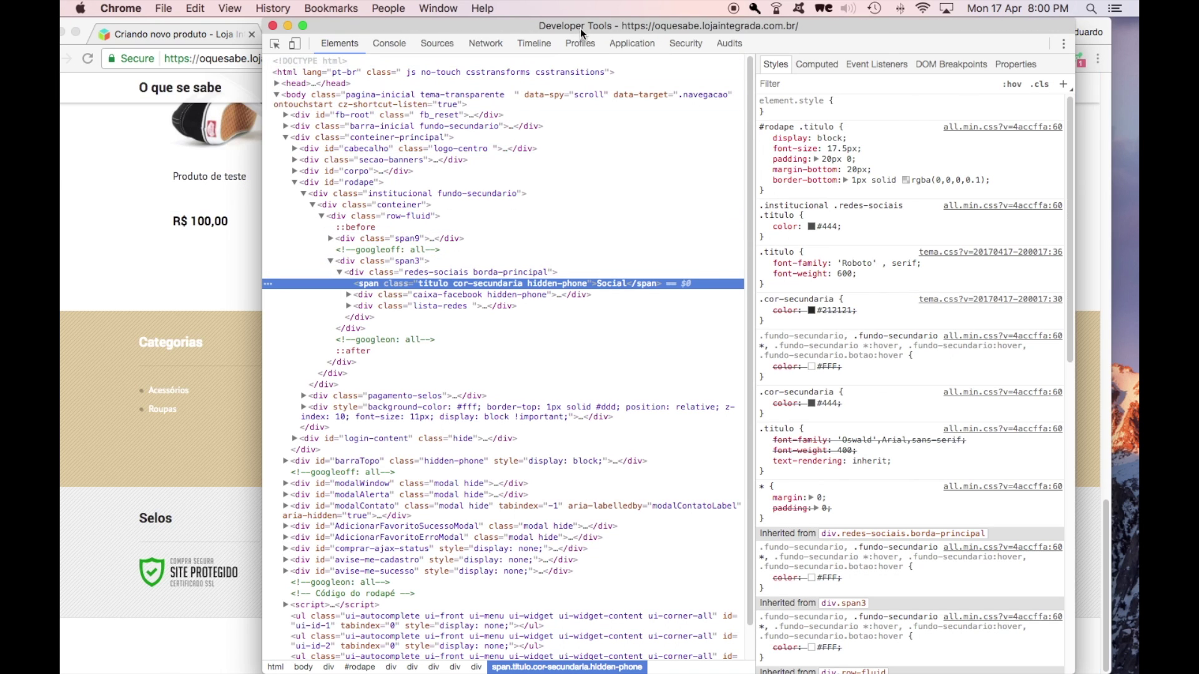
drag(579, 28, 467, 28)
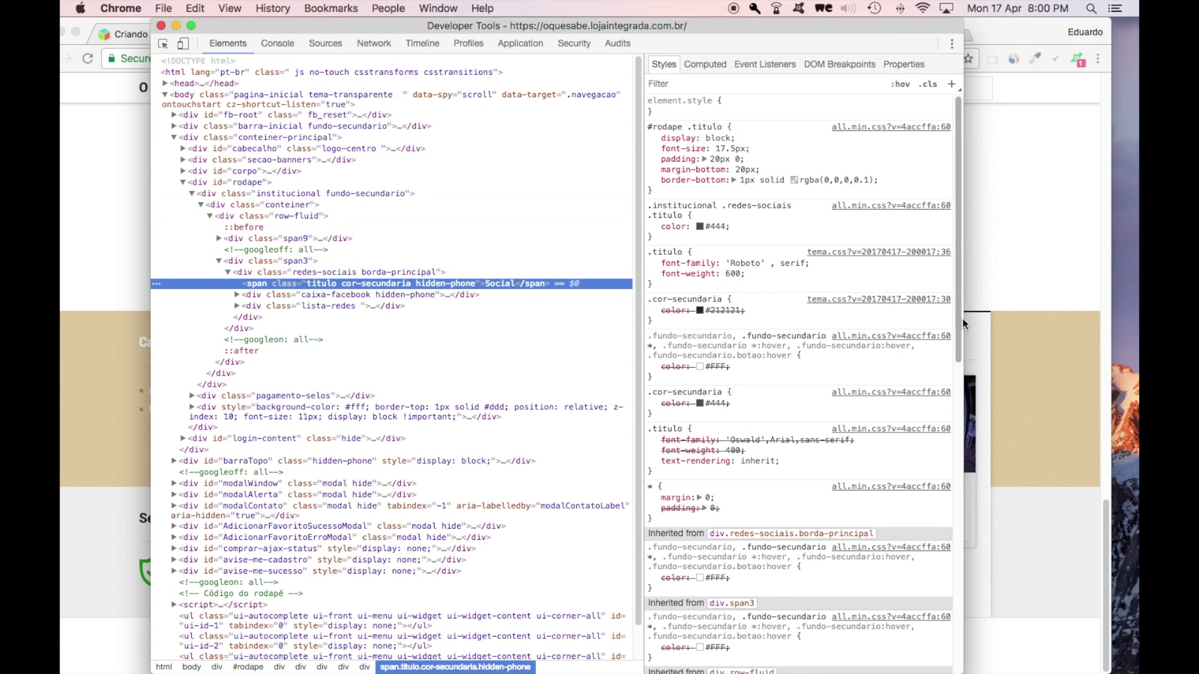
drag(964, 325, 700, 324)
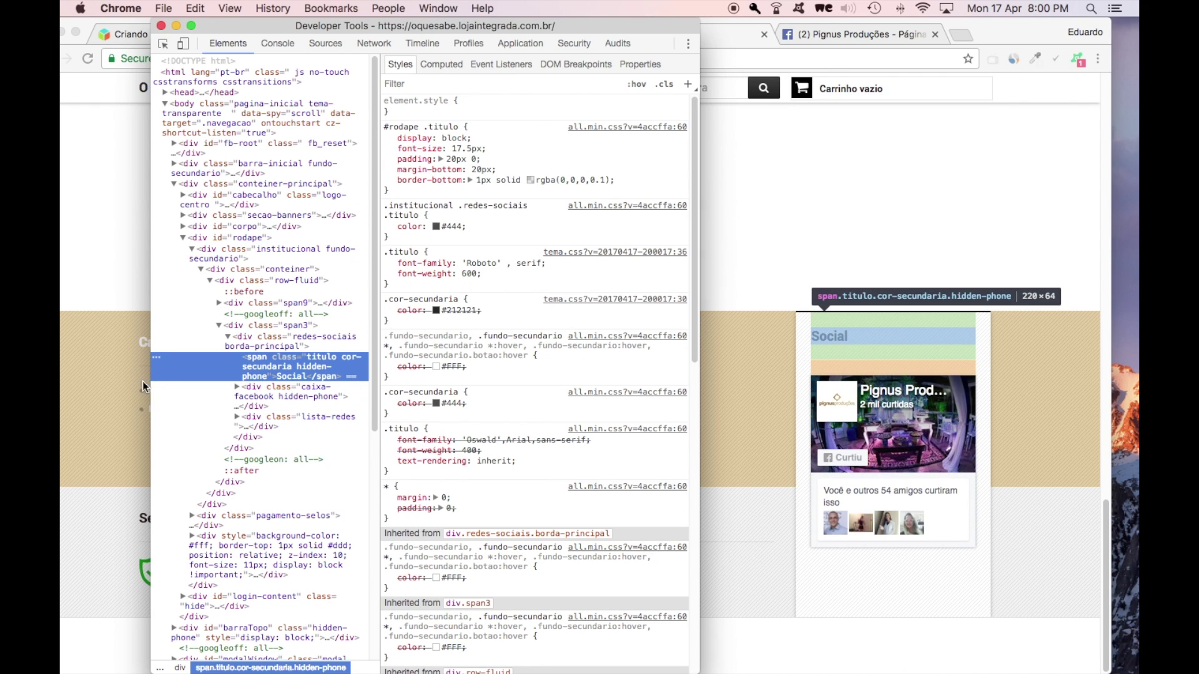
drag(142, 381, 66, 381)
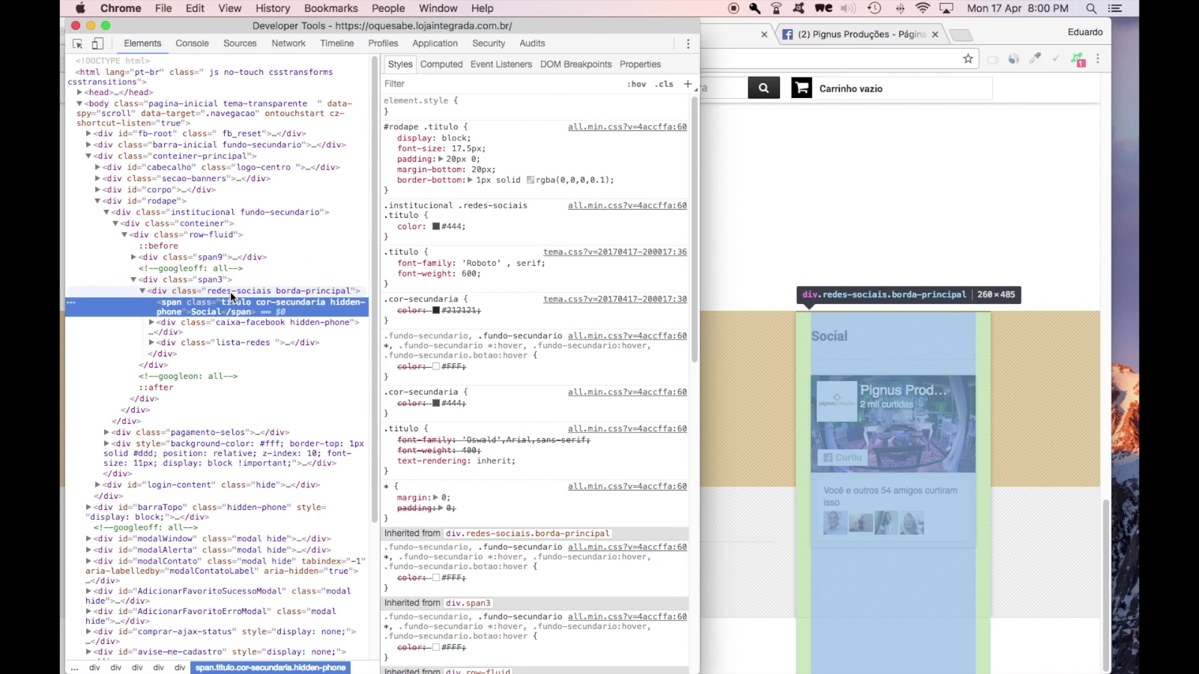
click(232, 291)
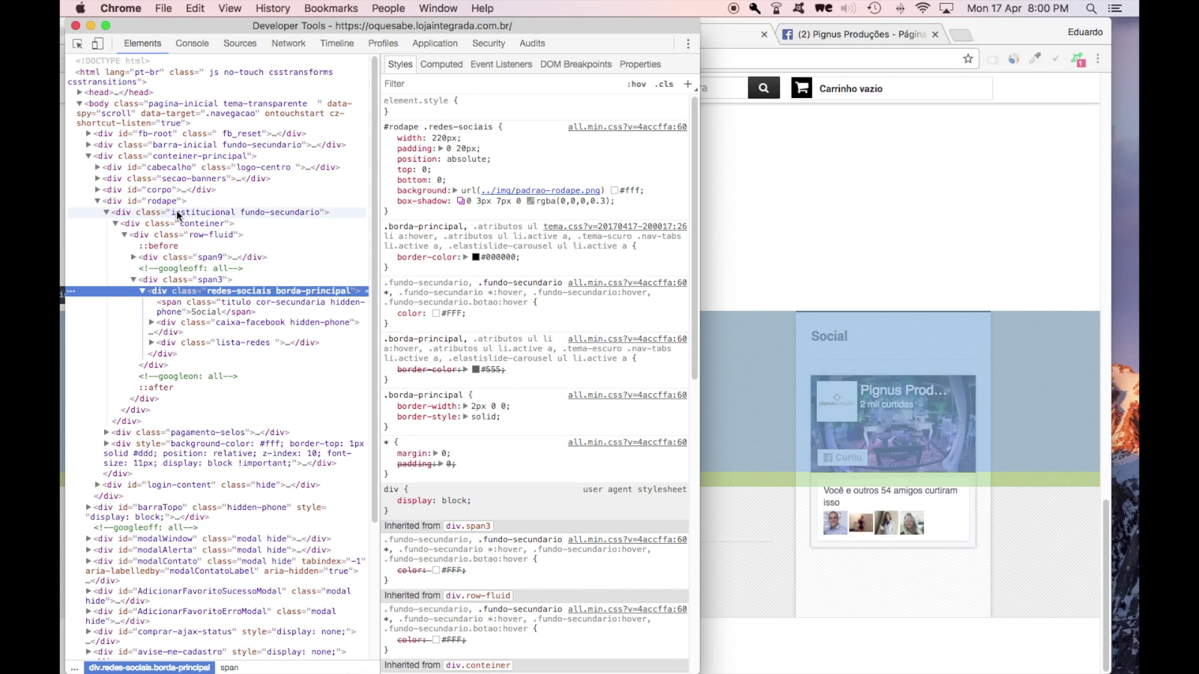
Step: Open the avancado.css stylesheet in the Sources panel
click(210, 43)
click(232, 43)
click(192, 43)
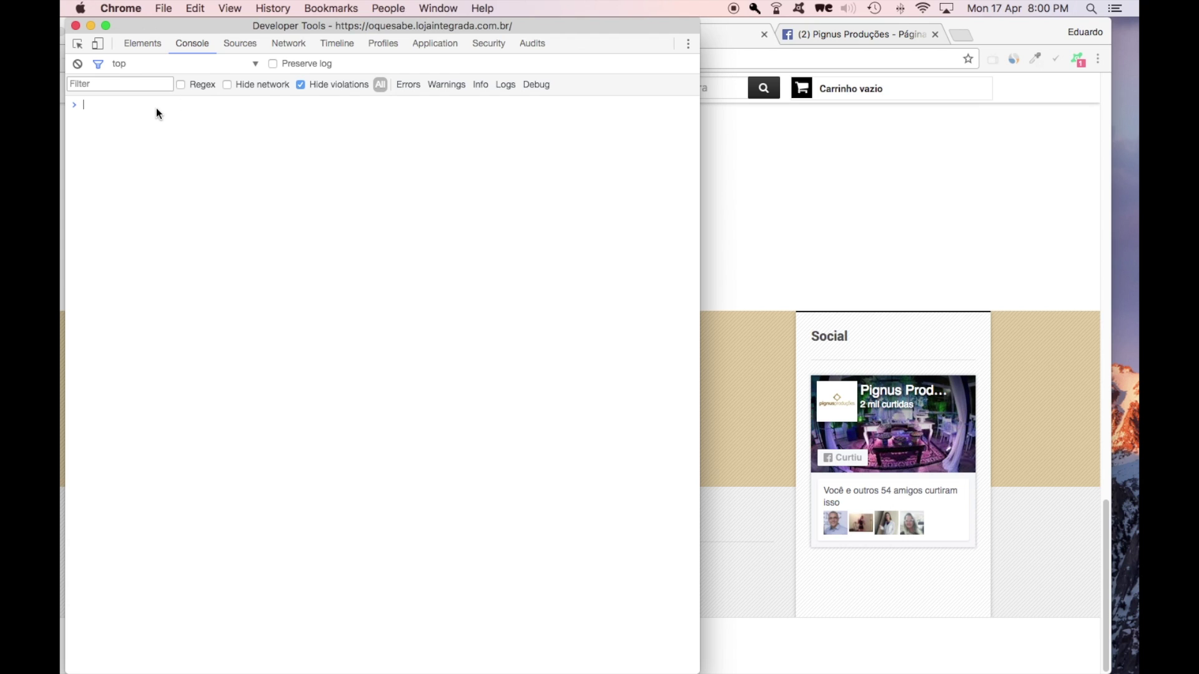
click(240, 43)
click(89, 65)
click(130, 127)
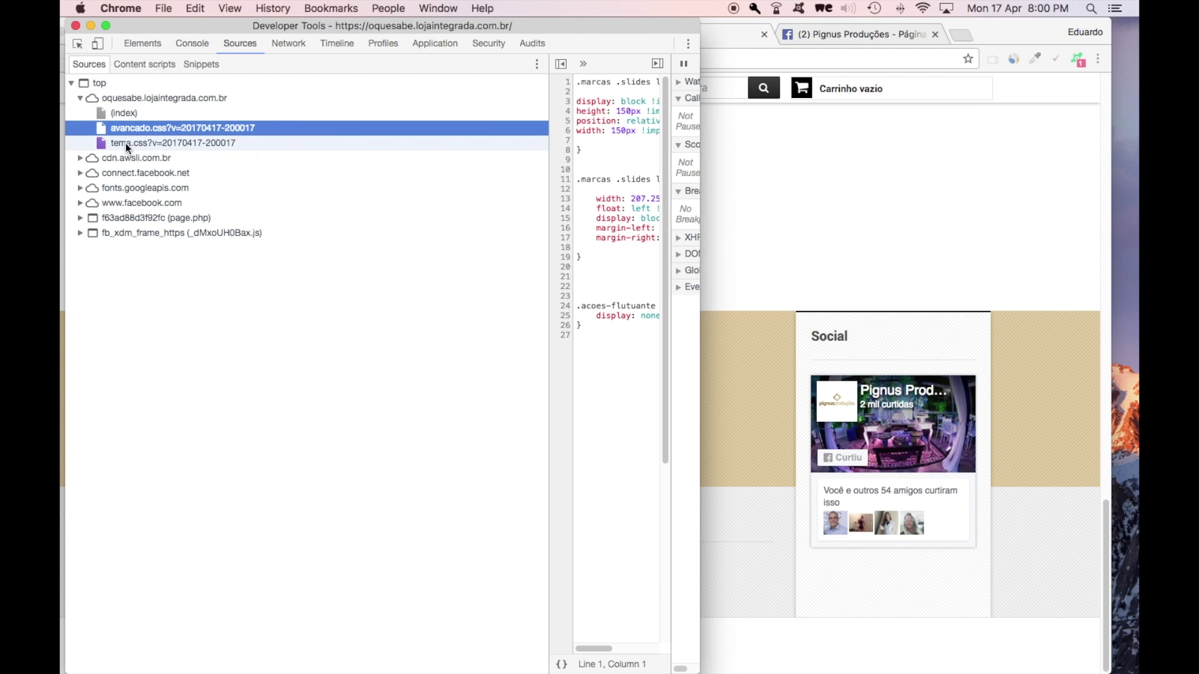
click(576, 336)
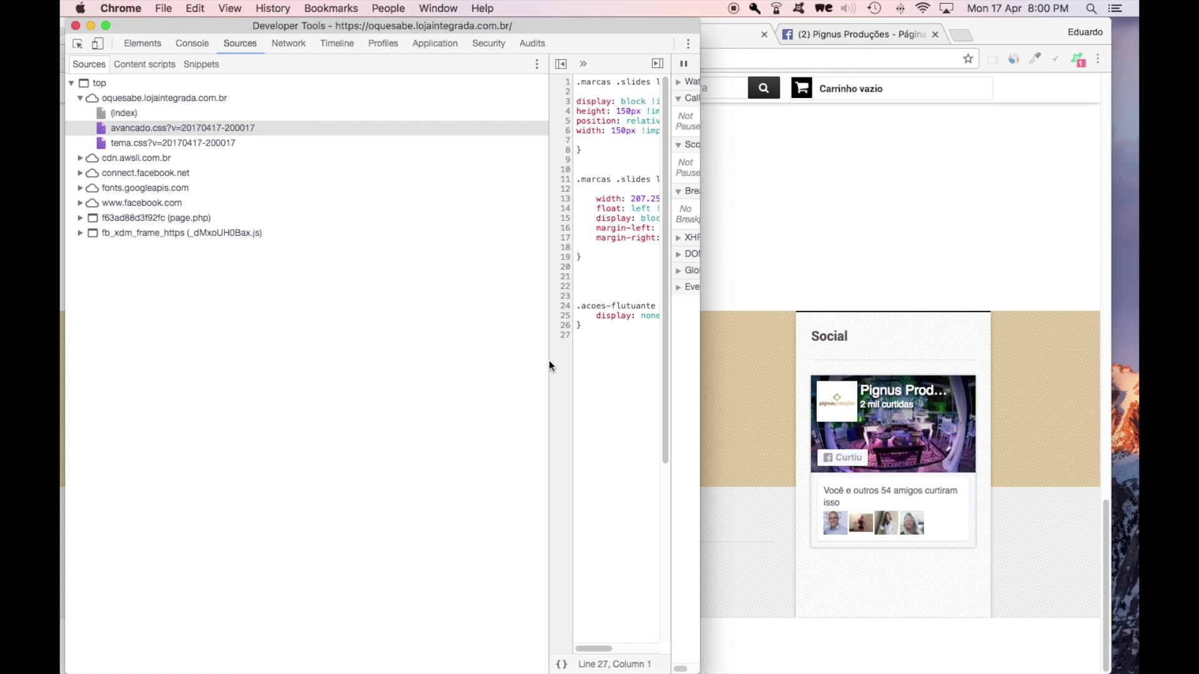
drag(549, 361, 160, 354)
Step: Add the rule #rodape .redes-sociais {display:none;} at the end of avancado.css
key(Return)
key(Return)
text(#rodape .redes)
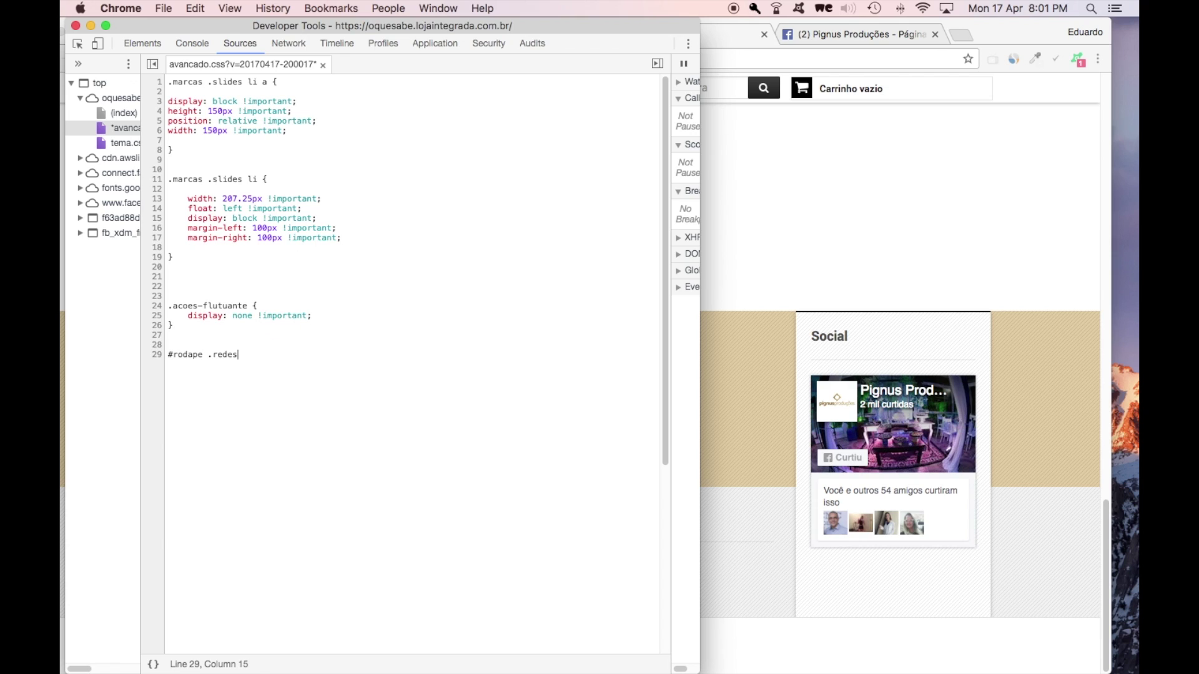
text(-sociais {)
key(Return)
text(disply)
key(BackSpace)
text(ay:none;)
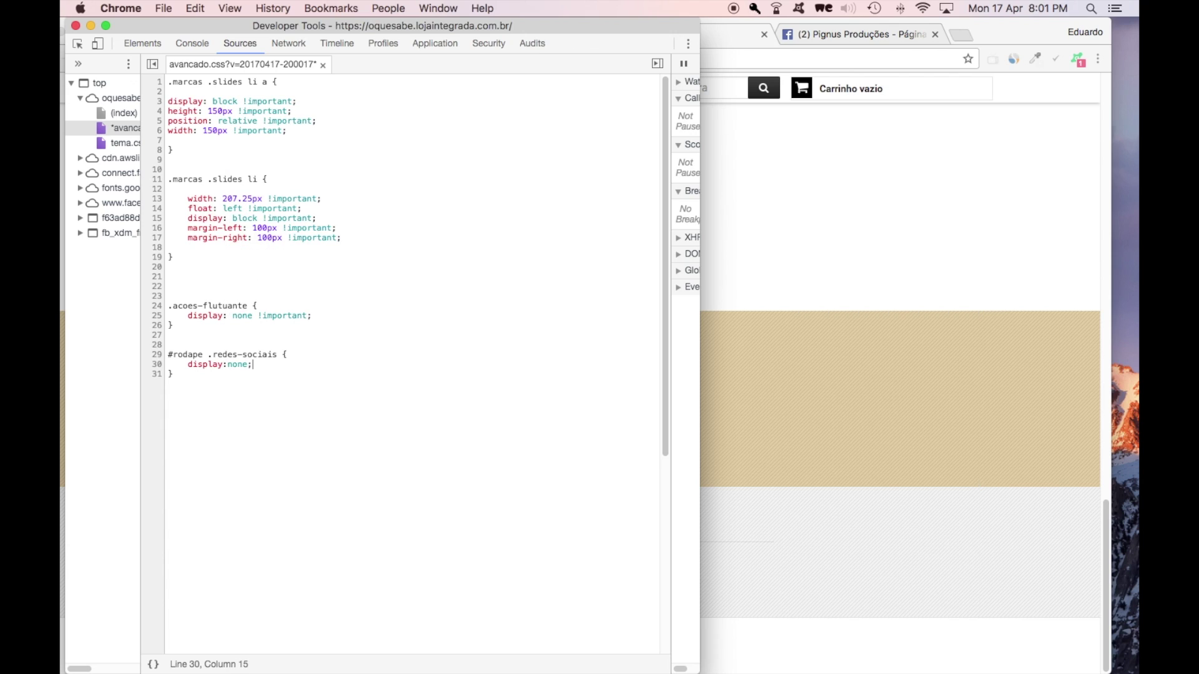
Step: Toggle the hiding rule to compare the footer, then delete it and close DevTools
drag(201, 382, 168, 354)
key(super+x)
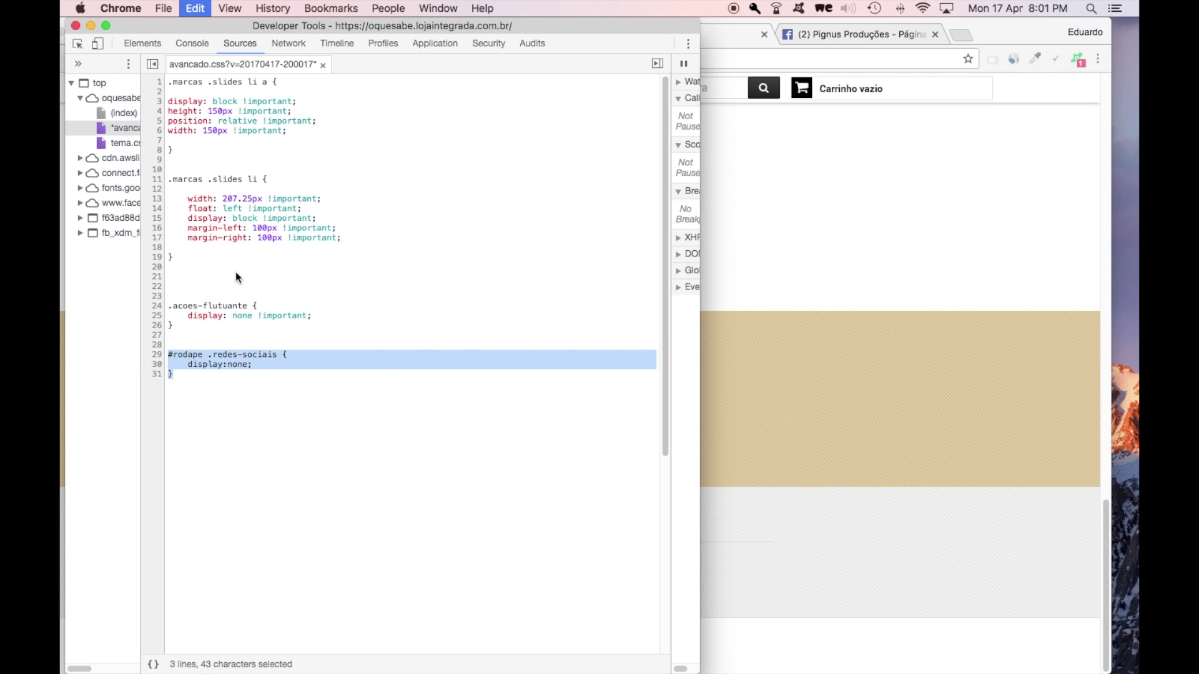
key(super+v)
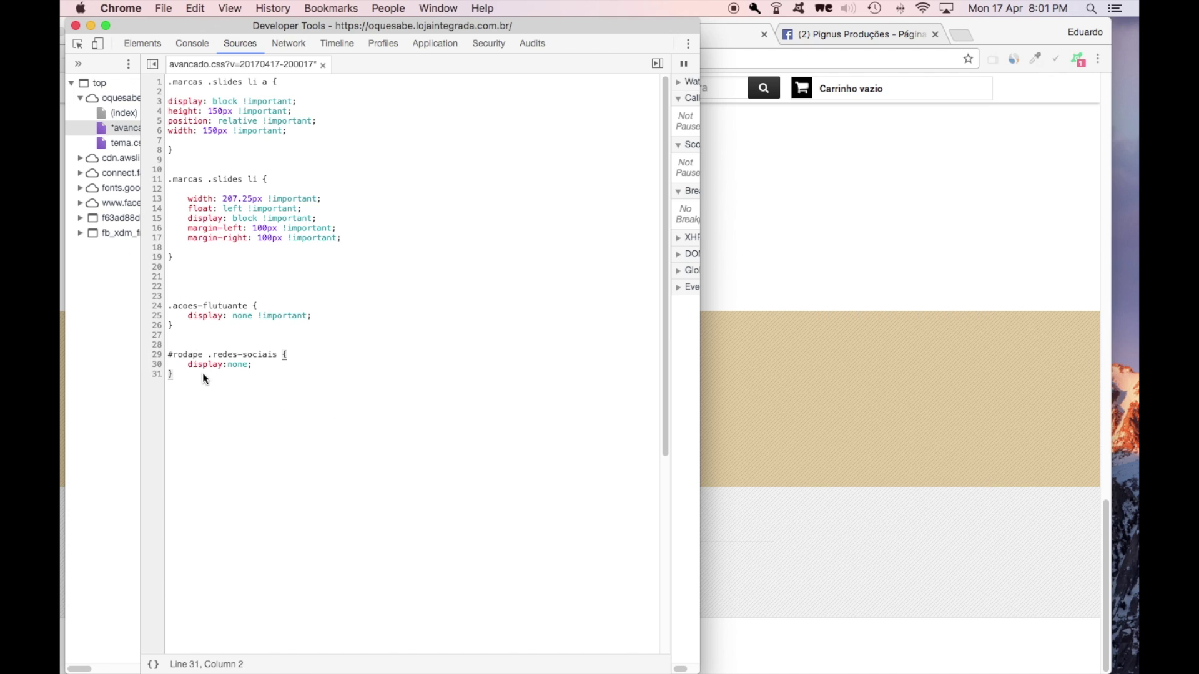
drag(202, 374, 167, 353)
key(super+x)
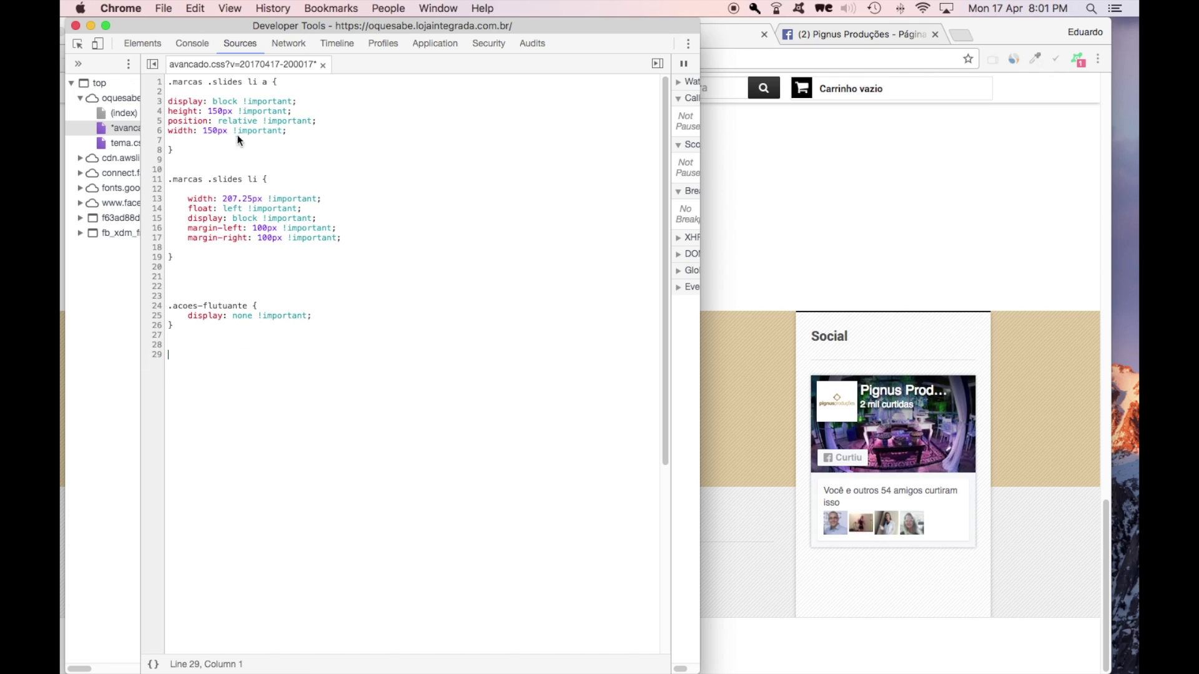
click(76, 26)
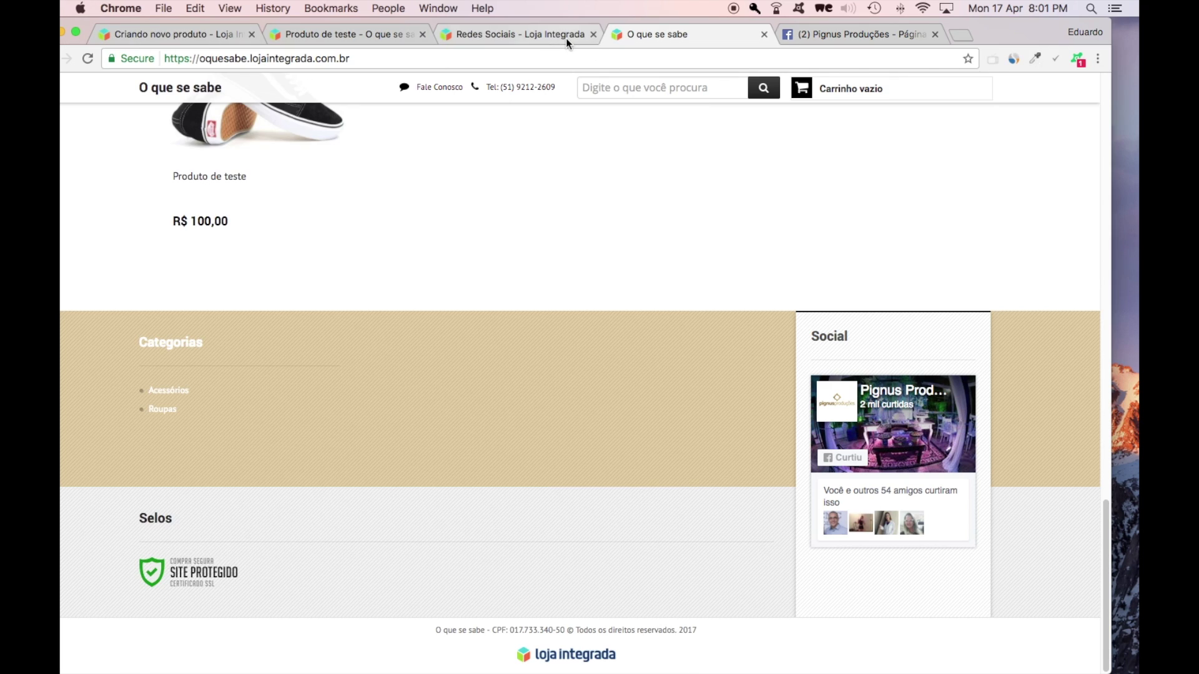
Step: Add the #rodape .redes-sociais {display:none;} rule in Editar CSS and save it
click(566, 39)
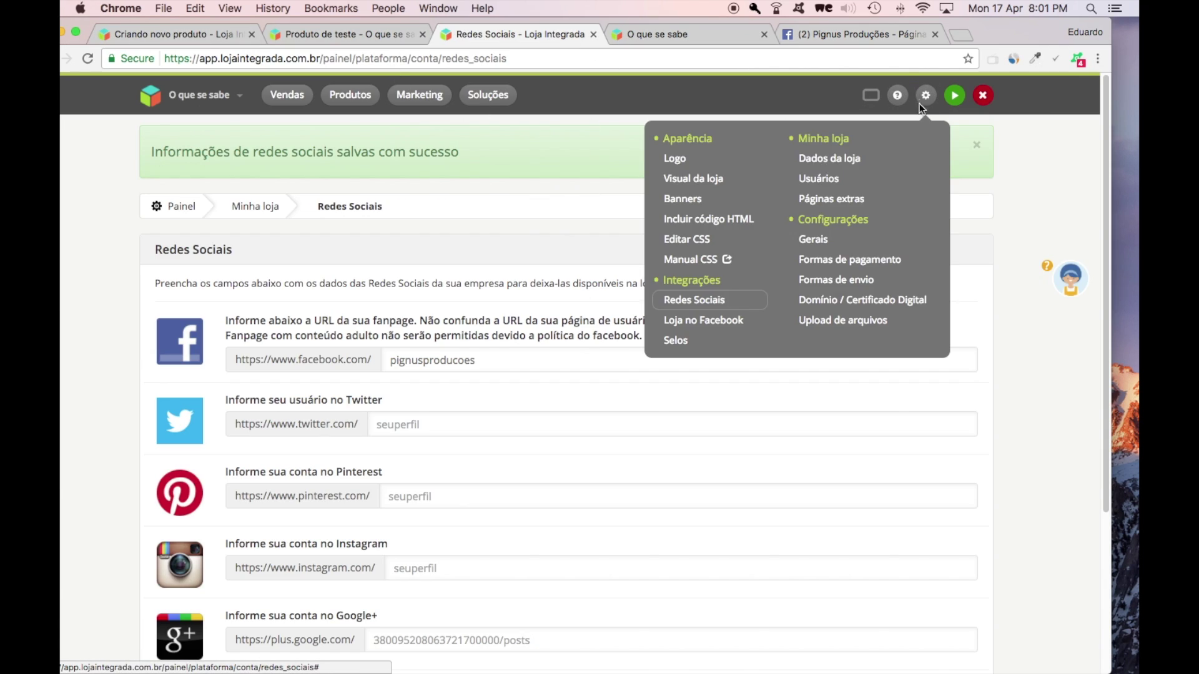
click(696, 239)
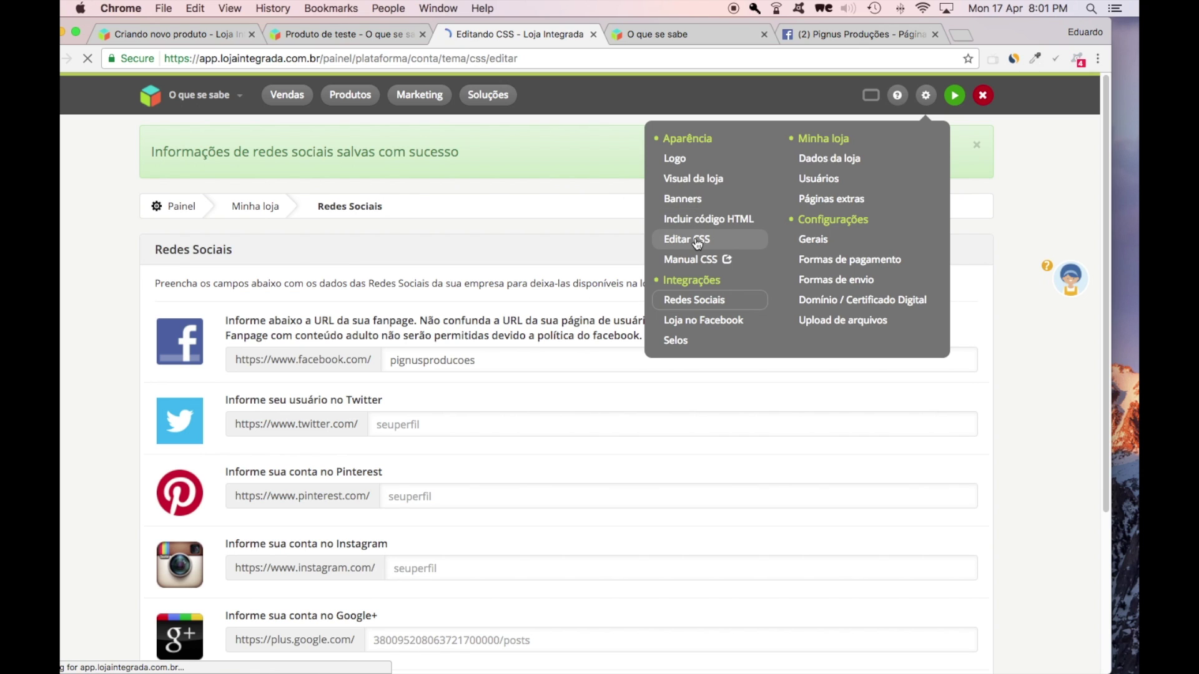
scroll(377, 462, down, 2)
scroll(278, 493, down, 2)
click(195, 485)
key(super+z)
key(super+z)
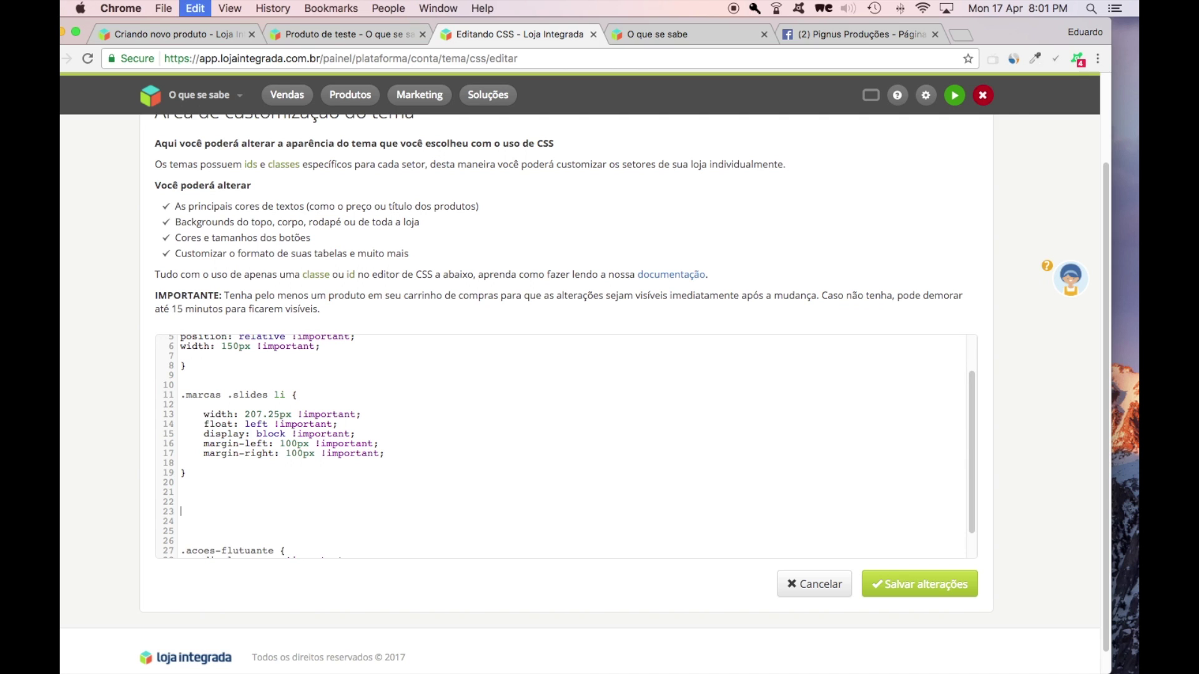
key(super+z)
text(v)
click(887, 582)
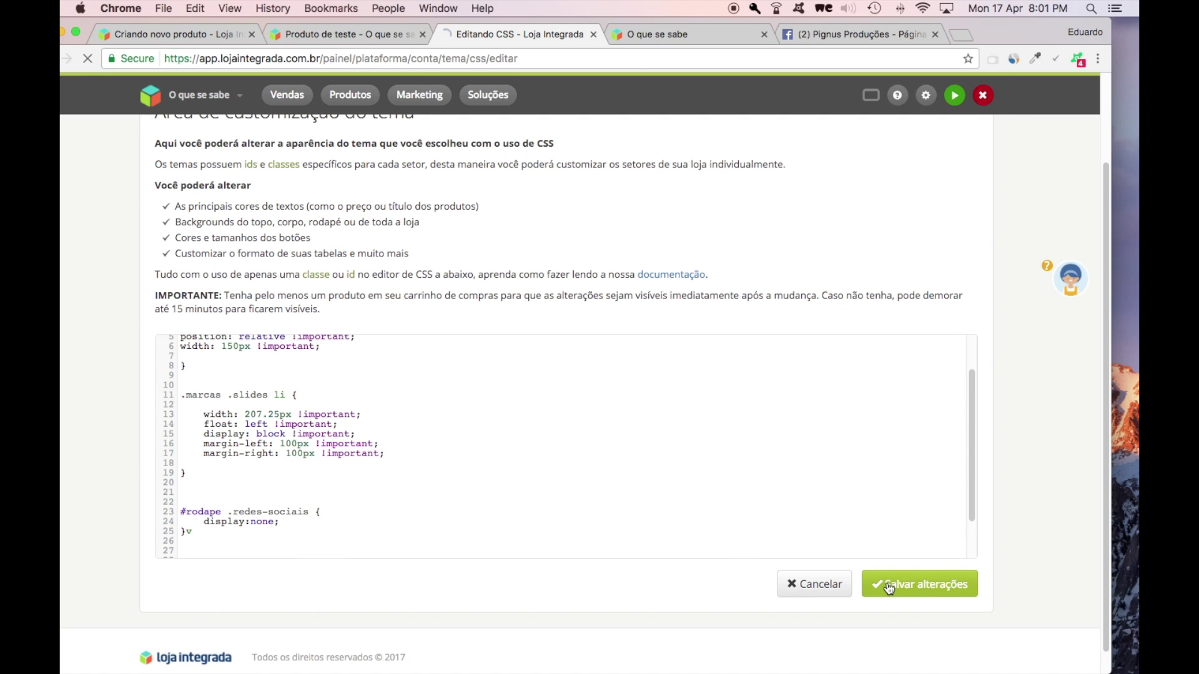
Step: Check the product page and homepage footer, then close the extra tabs
click(347, 35)
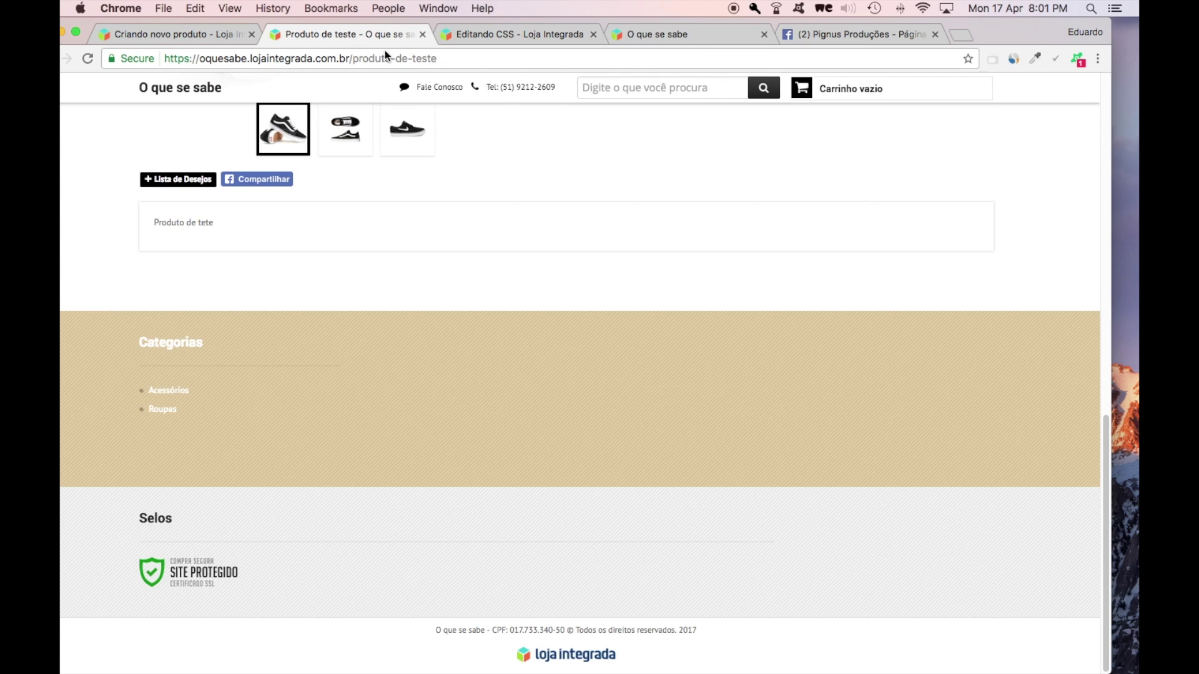
click(521, 35)
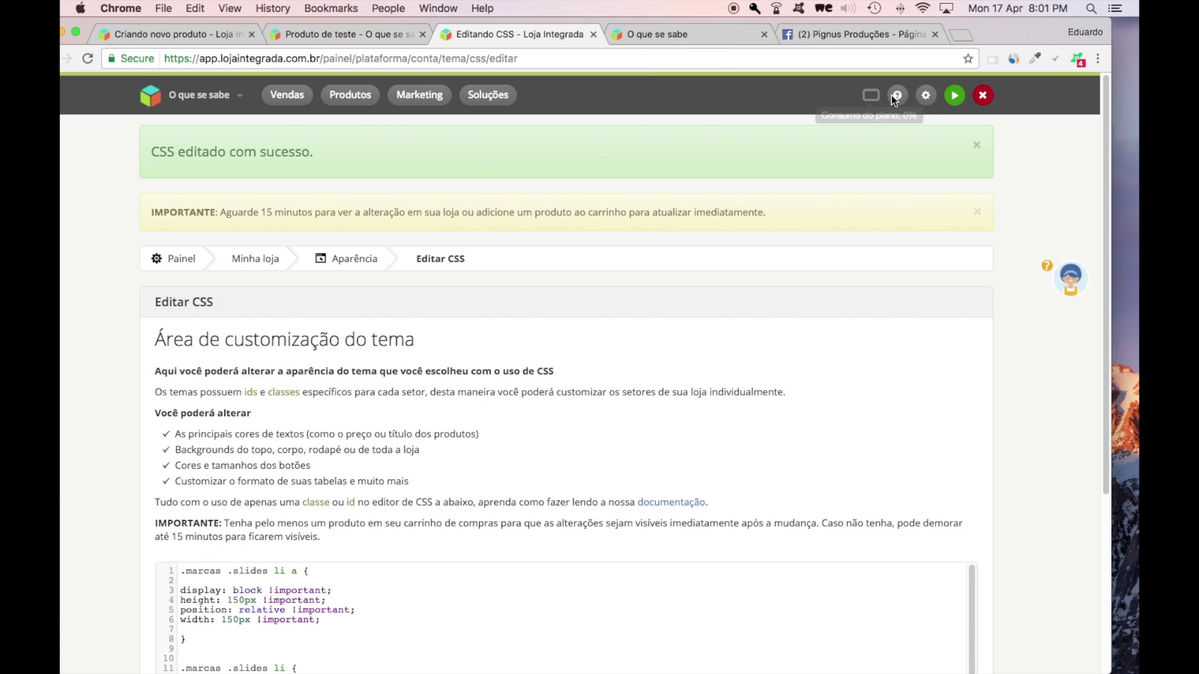
click(950, 95)
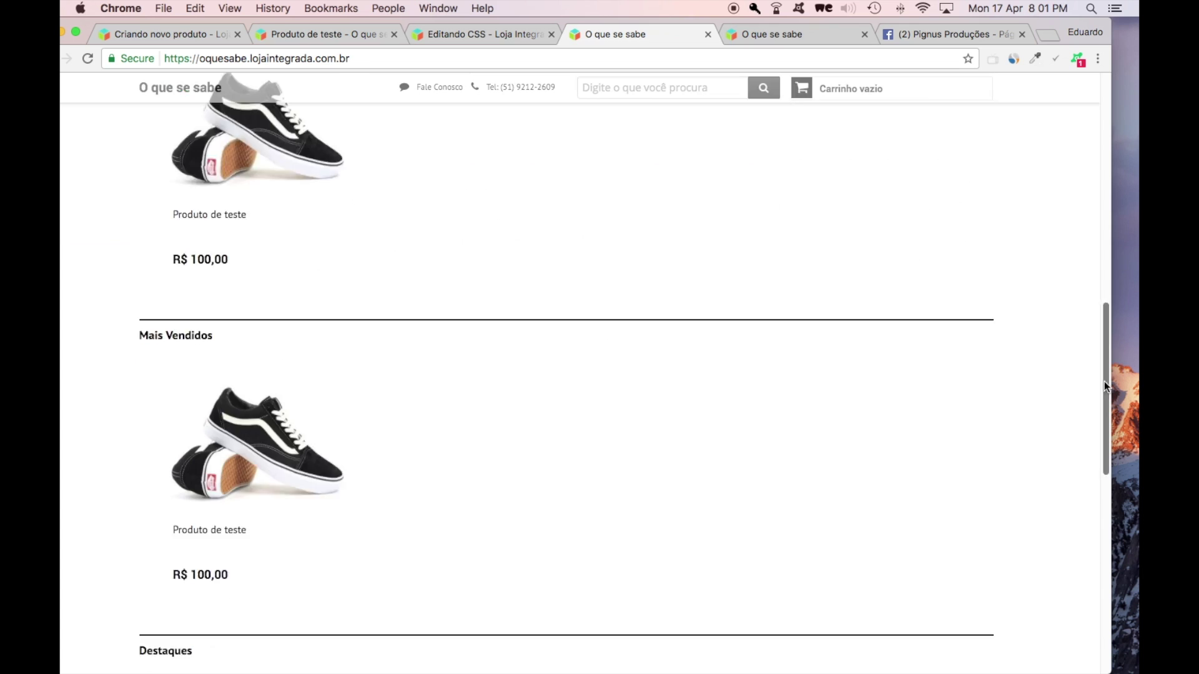
drag(1107, 99, 1104, 531)
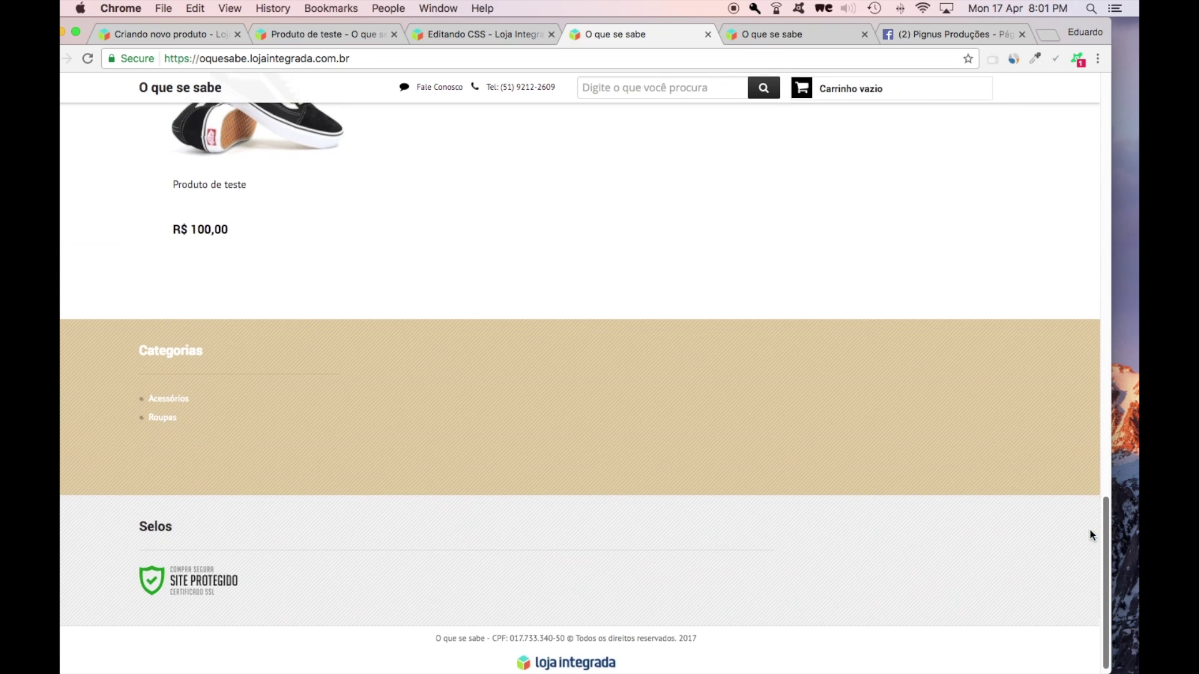
click(709, 35)
click(708, 34)
click(709, 34)
click(709, 34)
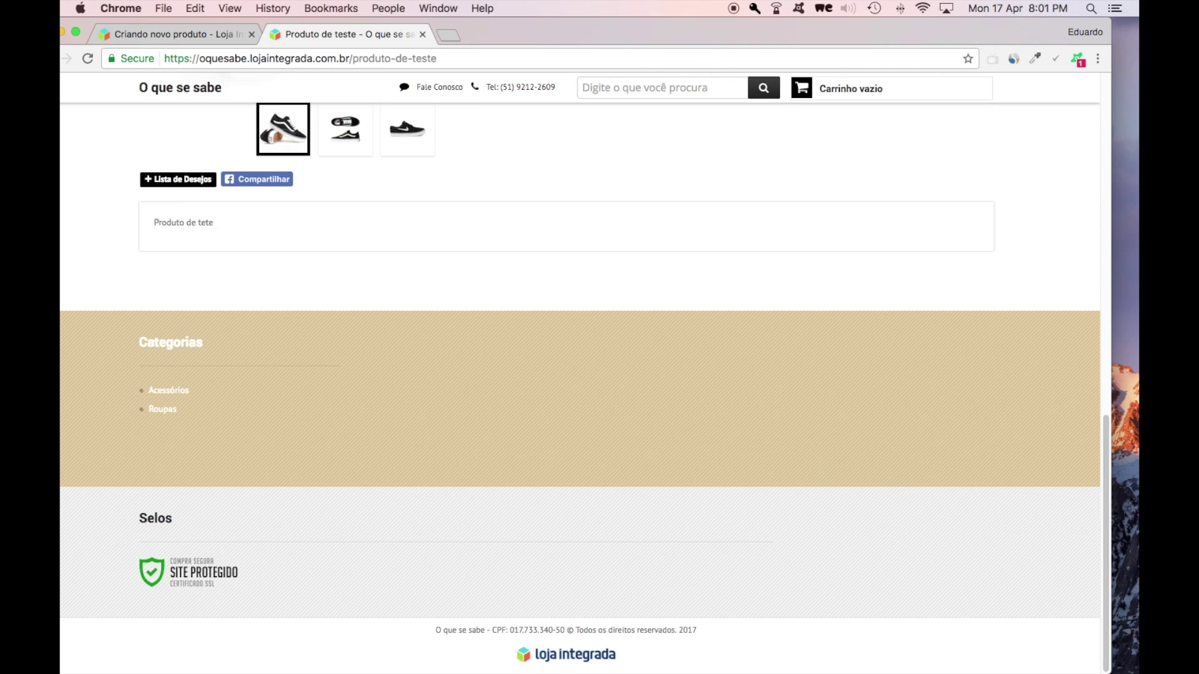
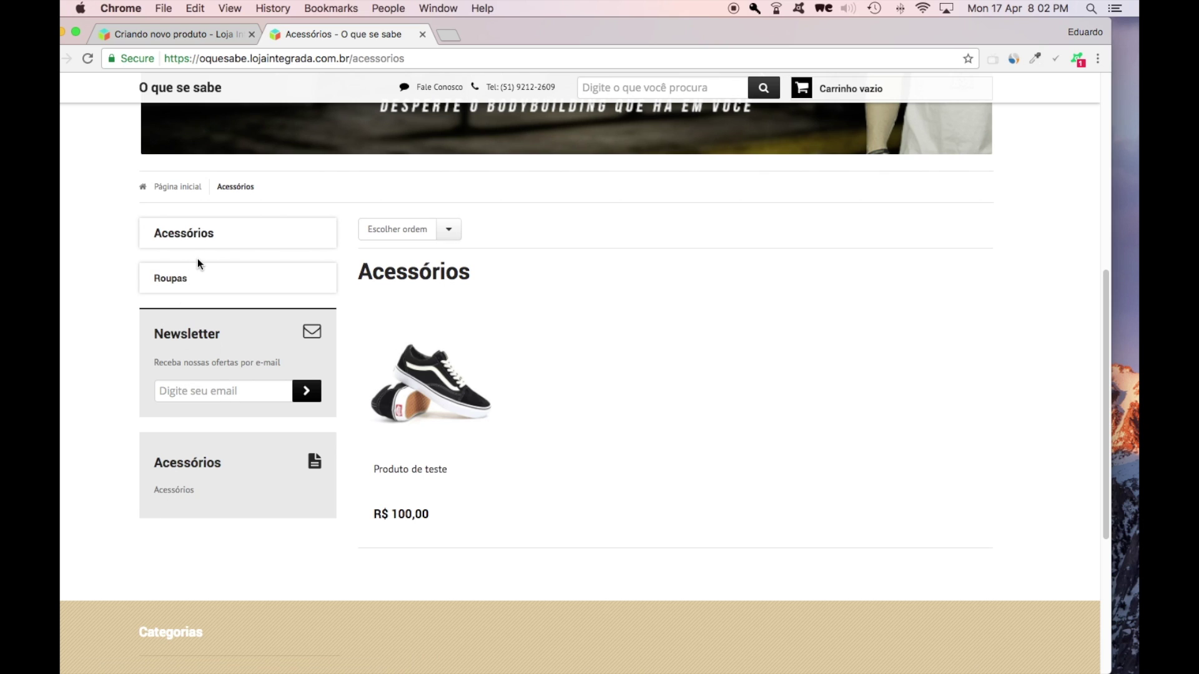
Step: Return to the 'O que se sabe' homepage and browse the Lançamentos, Mais Vendidos and Destaques sections
scroll(556, 210, down, 5)
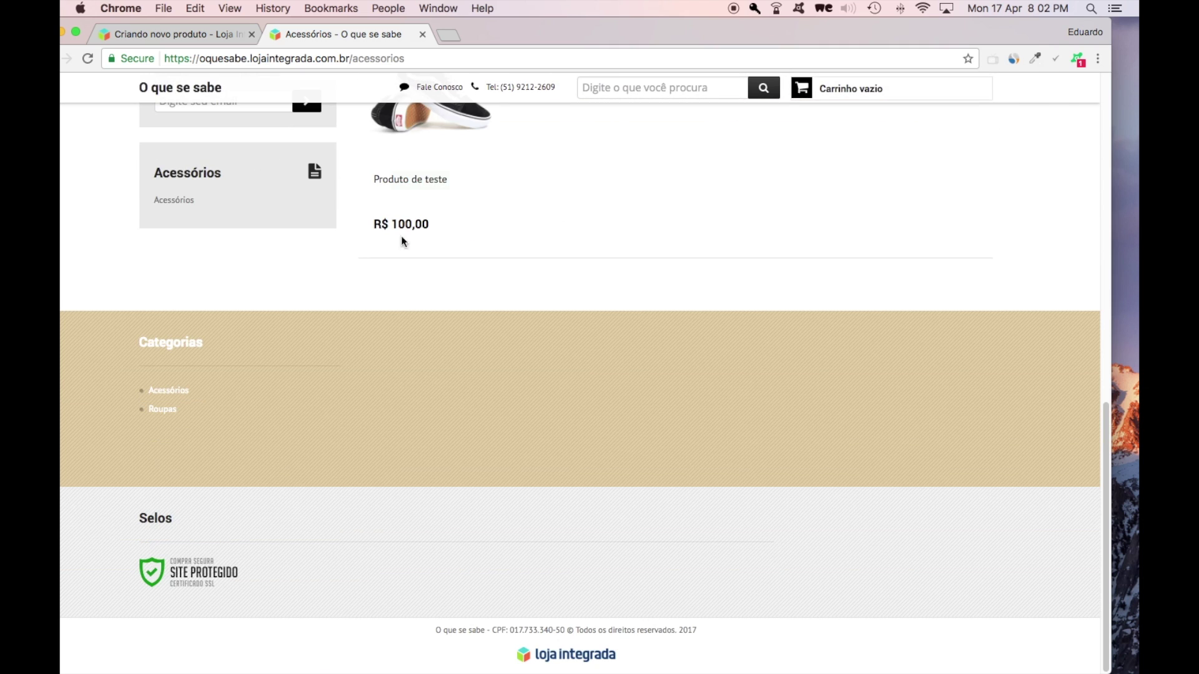
scroll(655, 331, up, 15)
click(381, 118)
scroll(366, 260, down, 10)
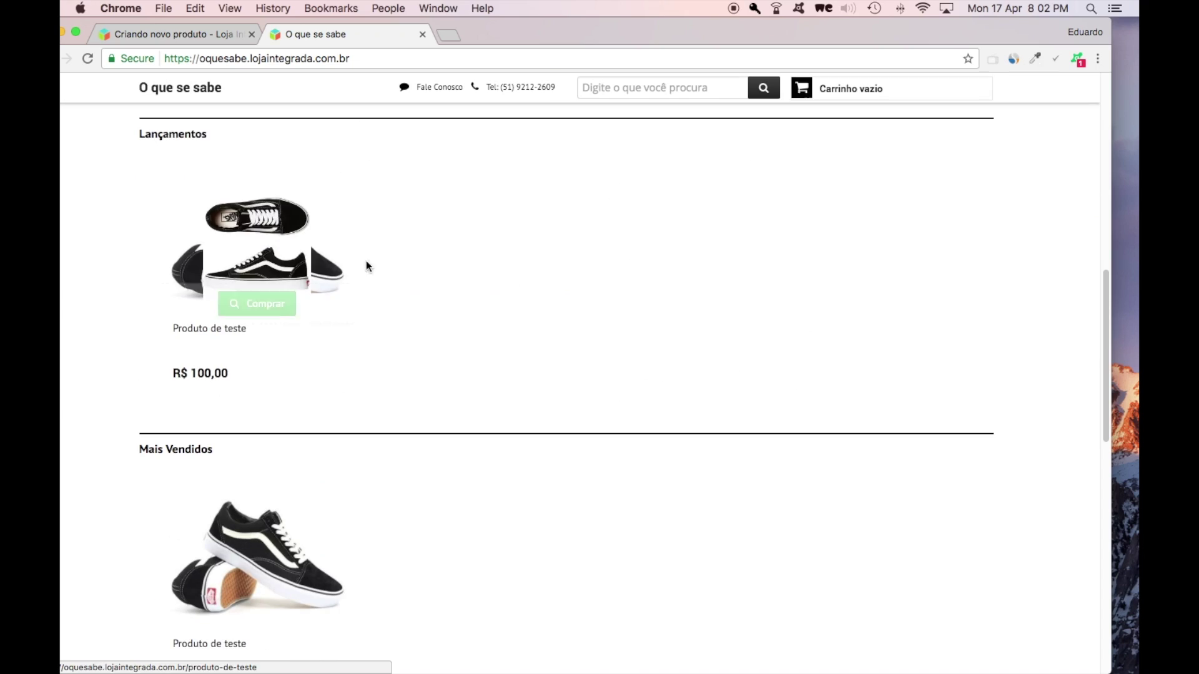
scroll(448, 242, up, 7)
scroll(643, 325, down, 10)
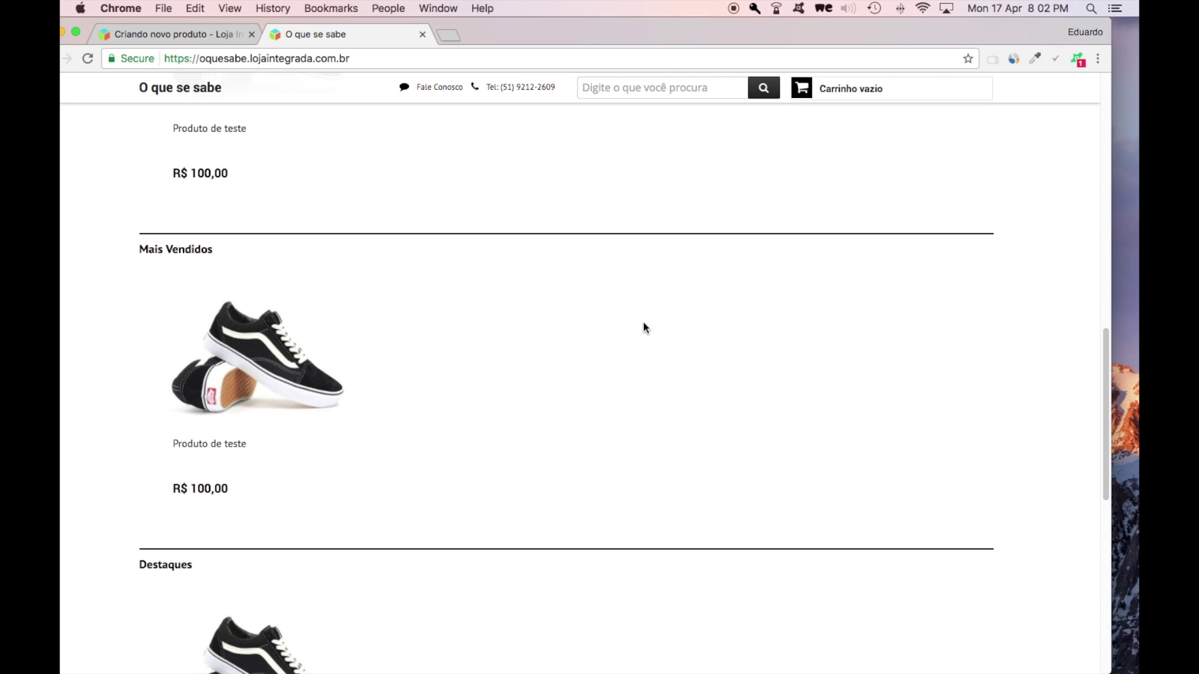
scroll(313, 474, down, 2)
scroll(375, 424, down, 1)
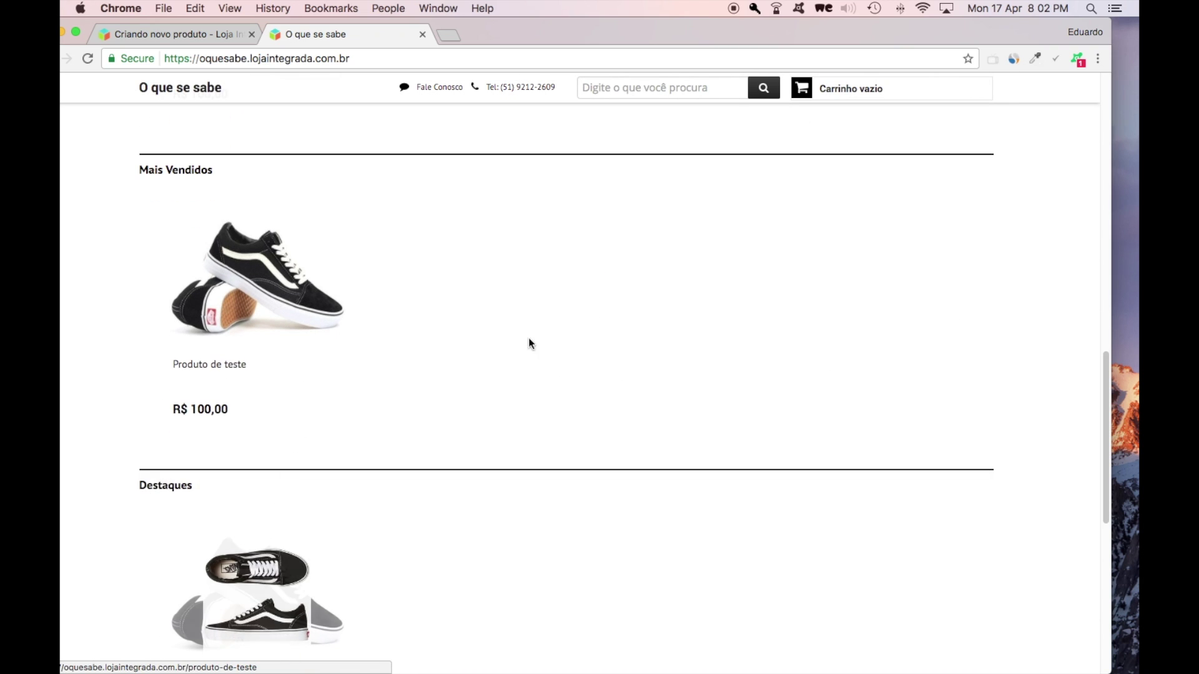
scroll(574, 362, down, 7)
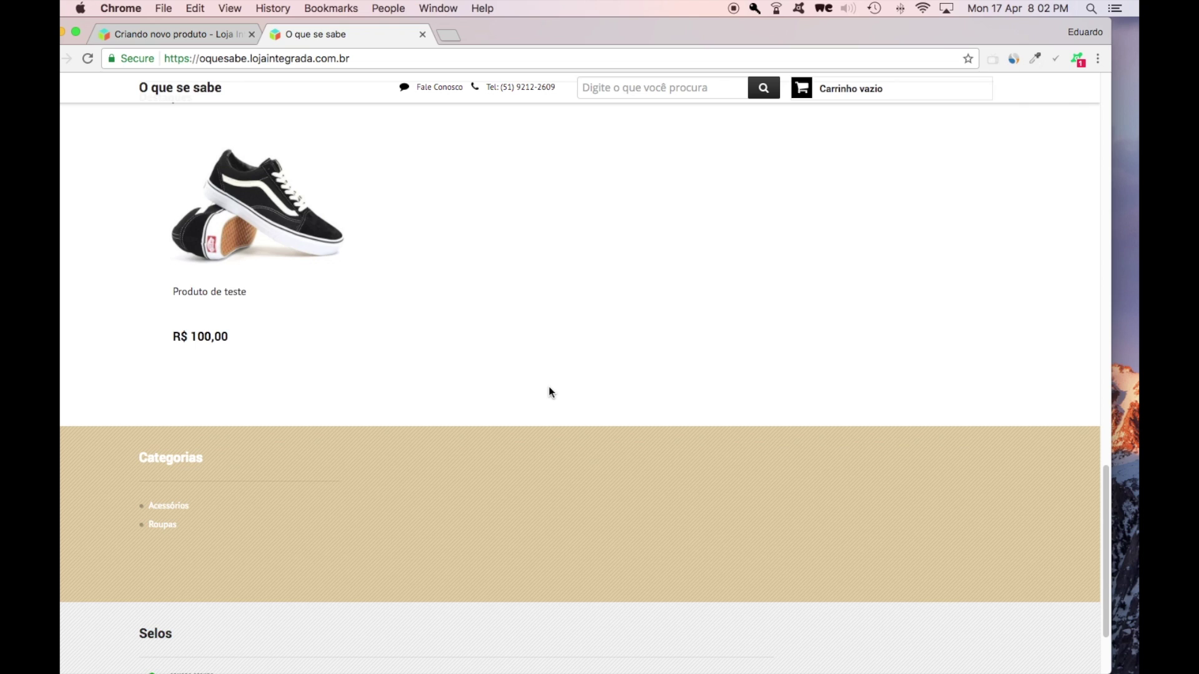
Step: Close both Chrome tabs so the empty desktop is showing
click(422, 34)
click(252, 34)
drag(455, 142, 441, 316)
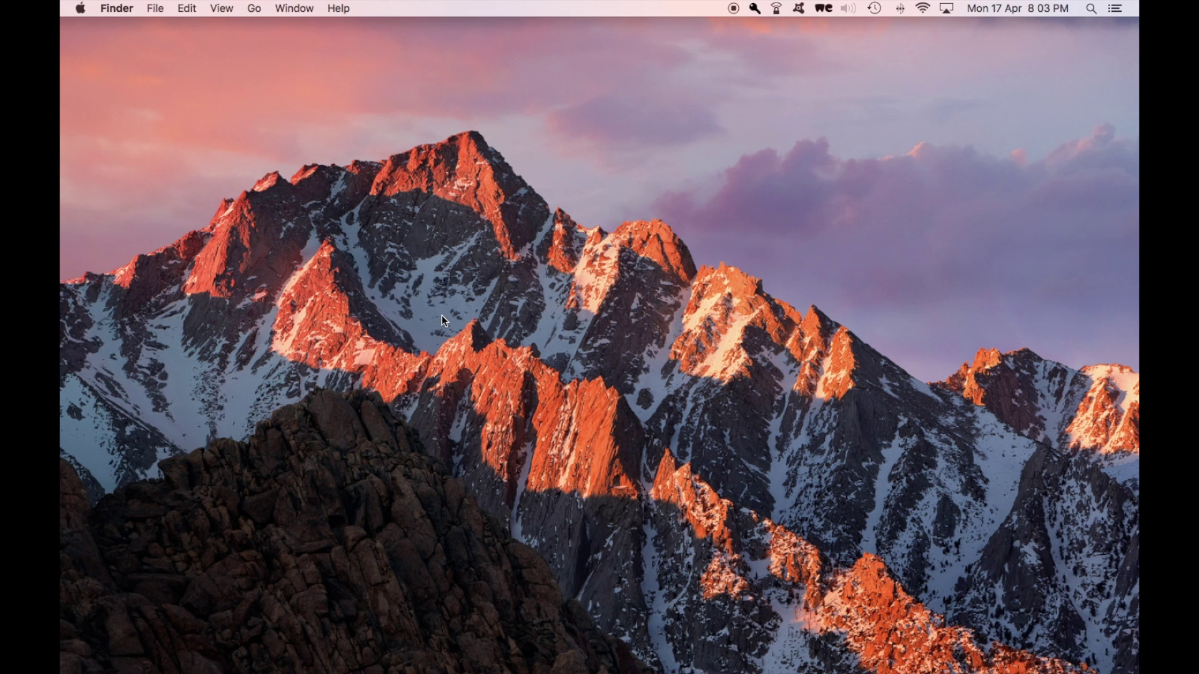